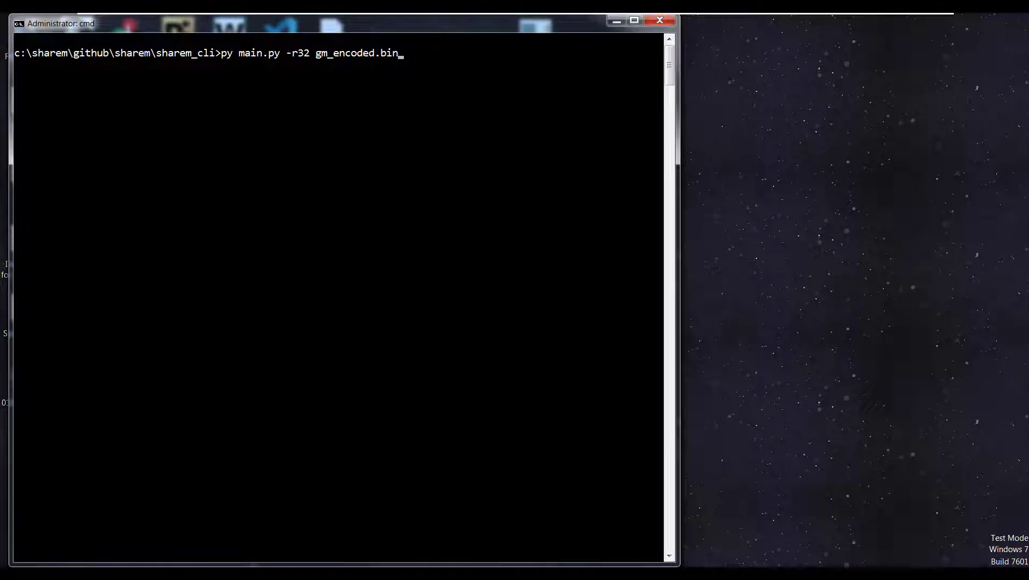
# Step: Run SHAREM on gm_encoded.bin with the -r32 option and enter its shellcode emulator
pyautogui.click(294, 478)
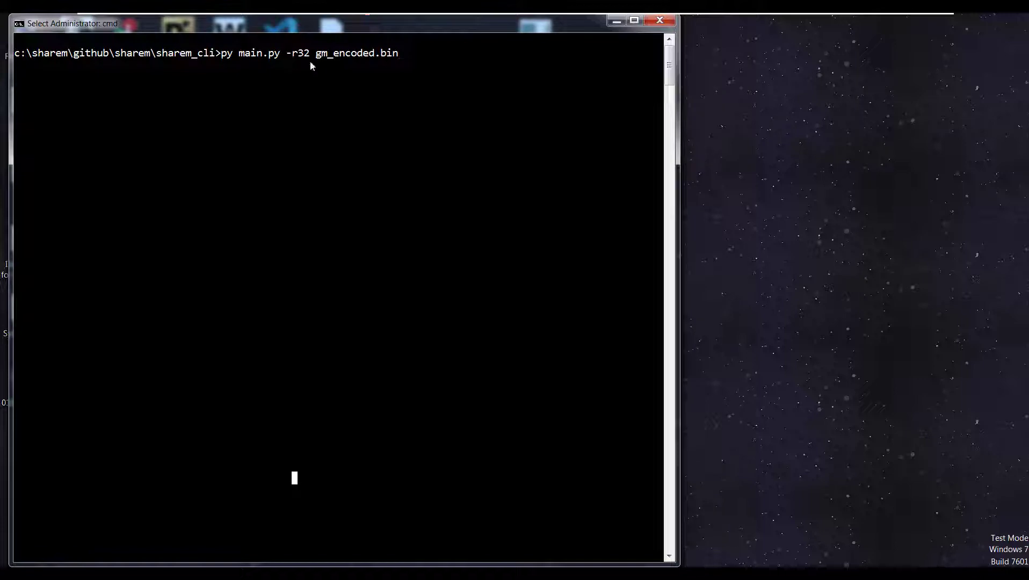
pyautogui.click(420, 102)
pyautogui.press('Escape')
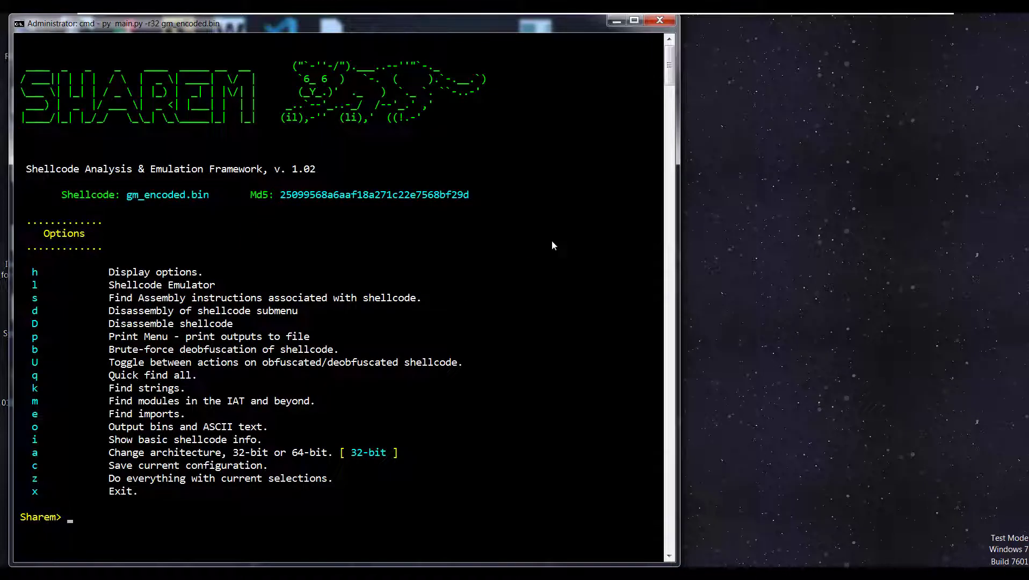
pyautogui.write('l')
pyautogui.press('Return')
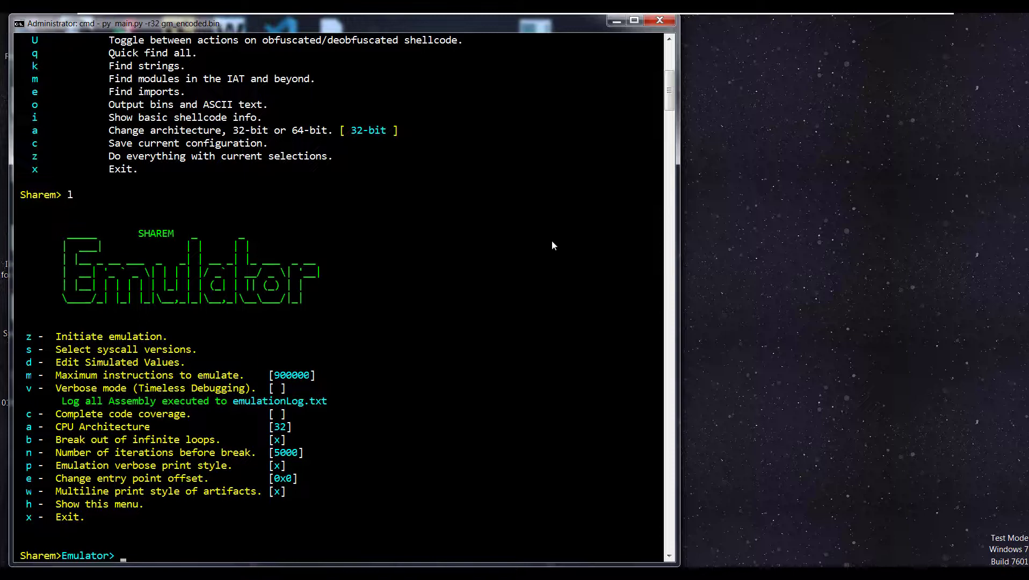
# Step: Toggle the emulator's verbose mode and initiate emulation of the shellcode
pyautogui.write('v')
pyautogui.press('Return')
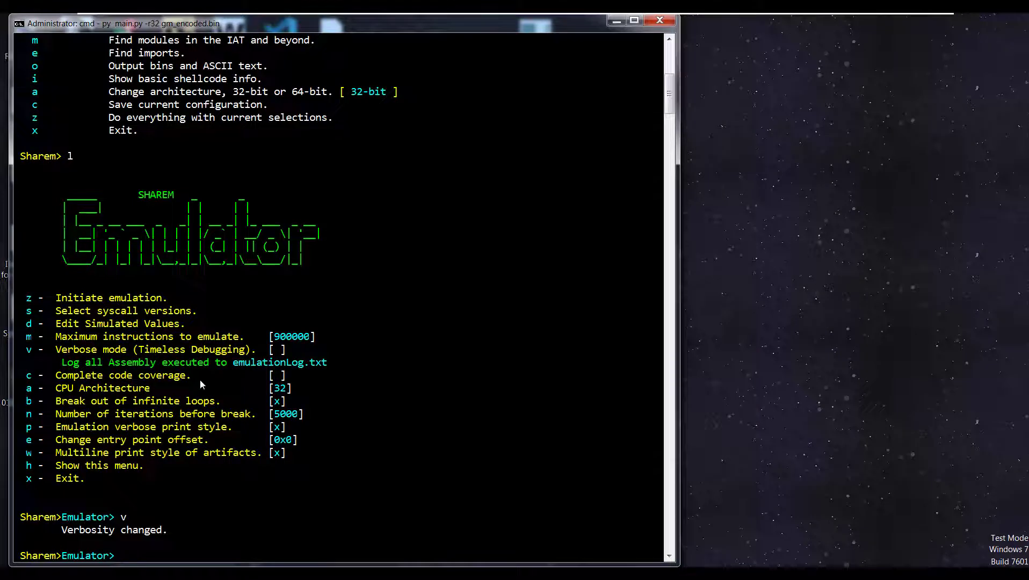
pyautogui.write('z')
pyautogui.press('Return')
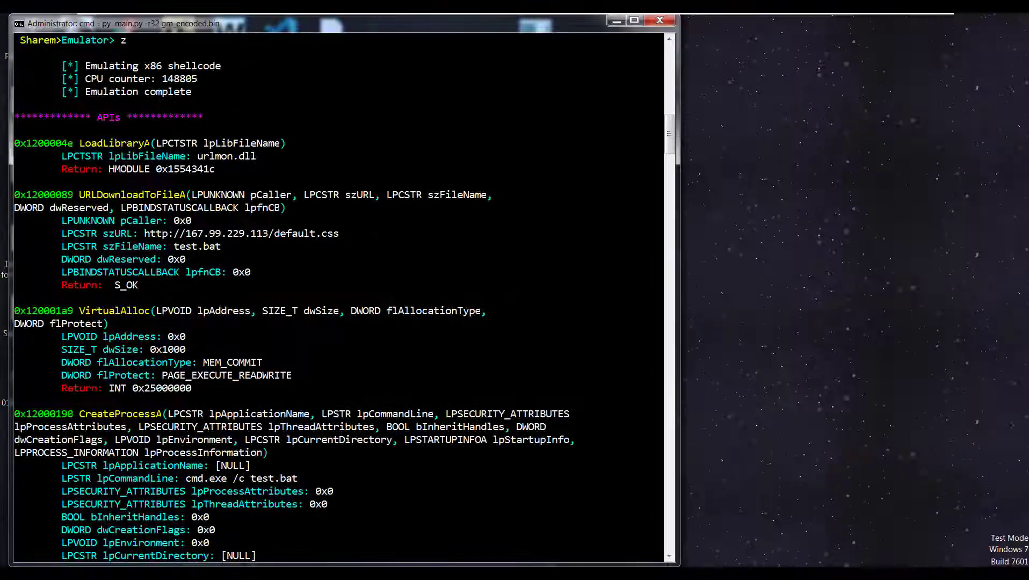
# Step: Examine the emulation's CPU counter and skim the logged API calls from LoadLibraryA through ExitProcess
pyautogui.click(176, 92)
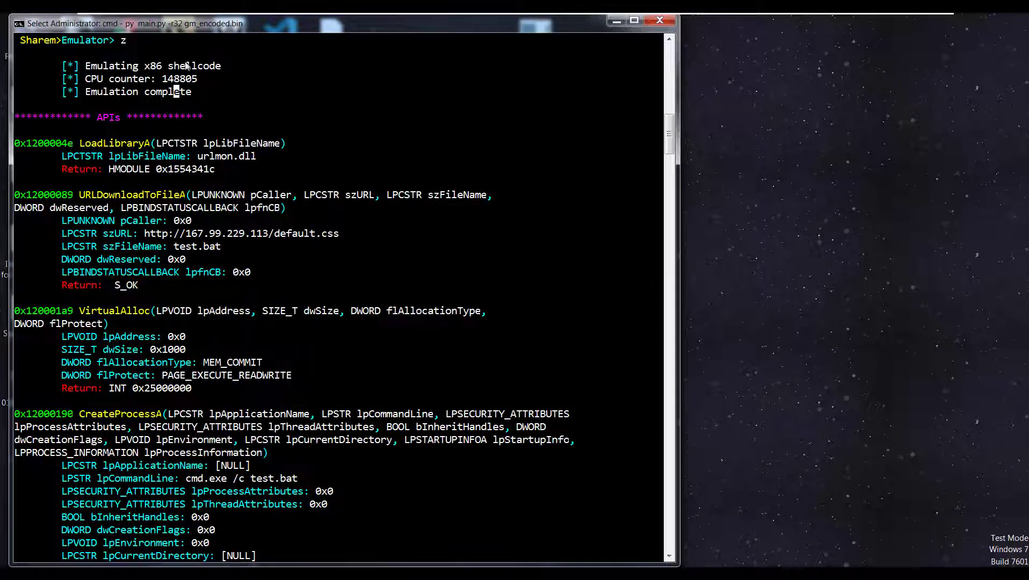
pyautogui.click(141, 80)
pyautogui.click(194, 79)
pyautogui.scroll(-2, 206, 88)
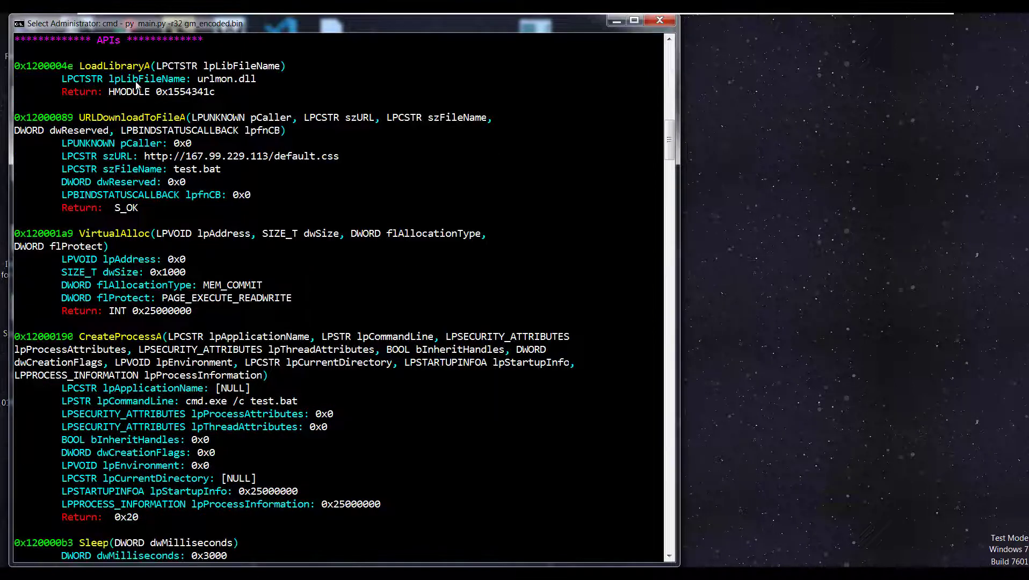
pyautogui.scroll(-1, 153, 80)
pyautogui.scroll(-7, 153, 80)
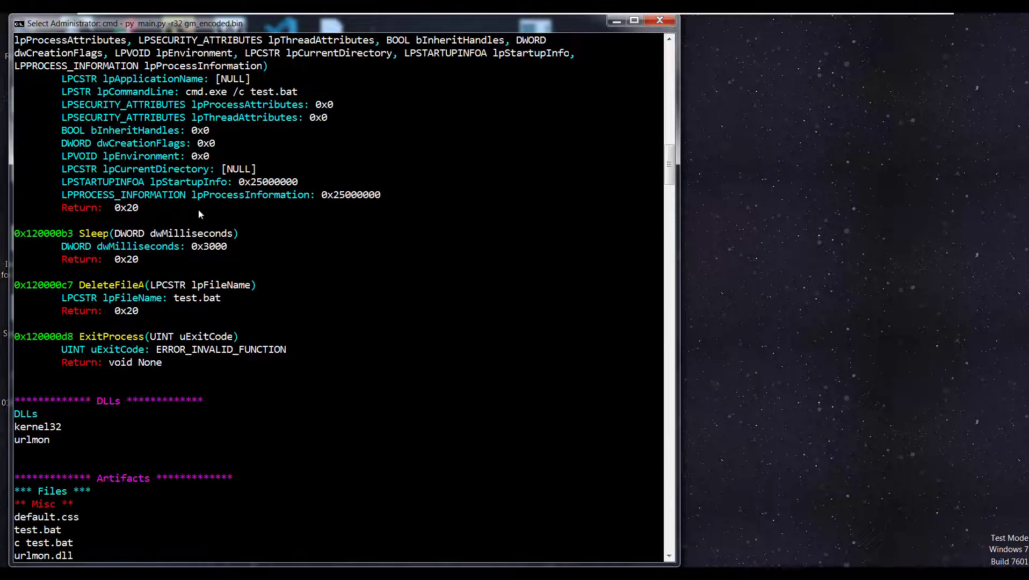
pyautogui.scroll(3, 199, 209)
pyautogui.scroll(6, 200, 213)
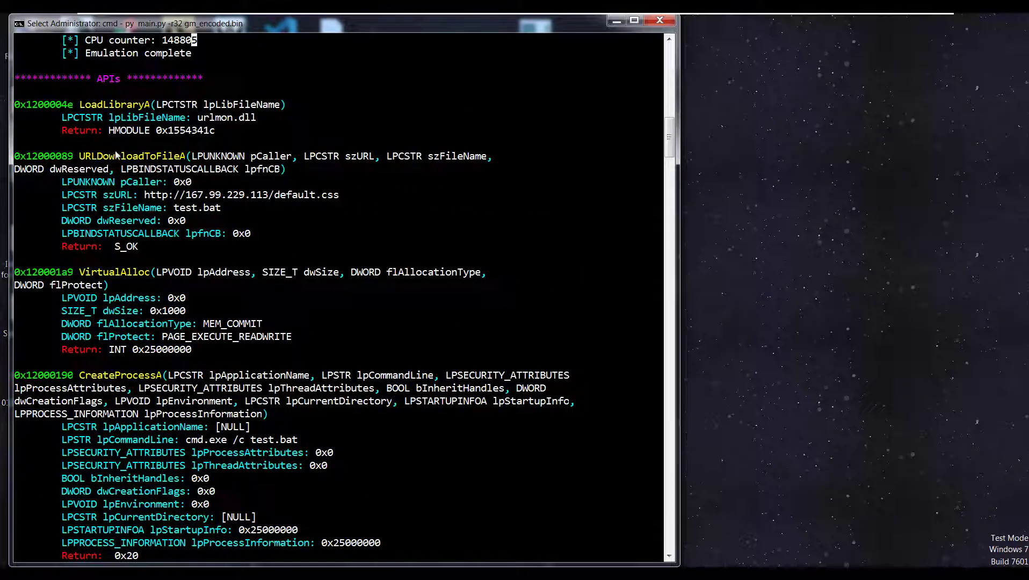
# Step: Examine the download URL, the VirtualAlloc and CreateProcessA parameters, and the DLLs and artifacts in the emulation report
pyautogui.moveTo(350, 195)
pyautogui.mouseDown()
pyautogui.moveTo(137, 194)
pyautogui.moveTo(196, 207)
pyautogui.moveTo(267, 199)
pyautogui.mouseUp()
pyautogui.scroll(-4, 317, 201)
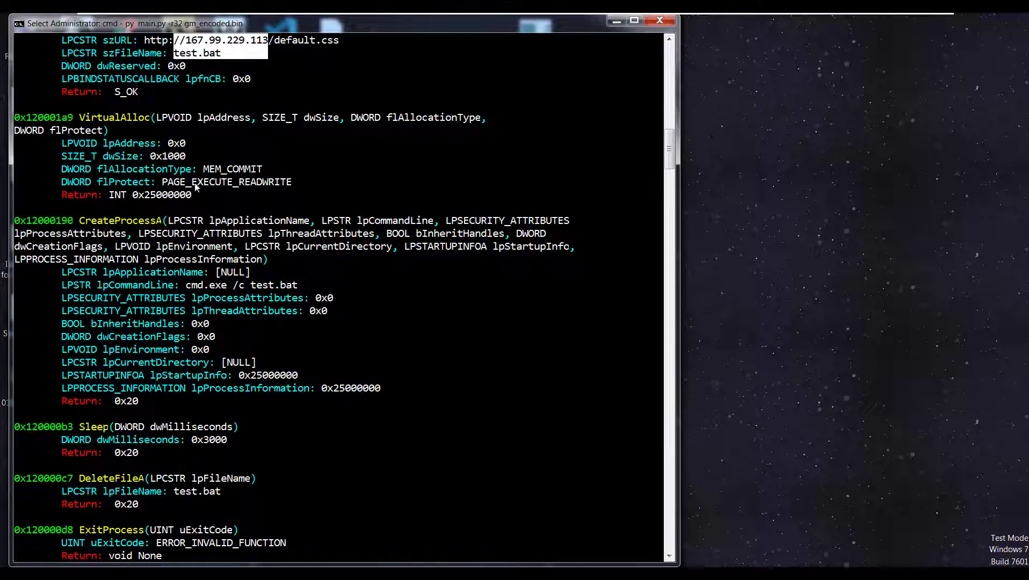
pyautogui.click(283, 182)
pyautogui.scroll(-2, 282, 185)
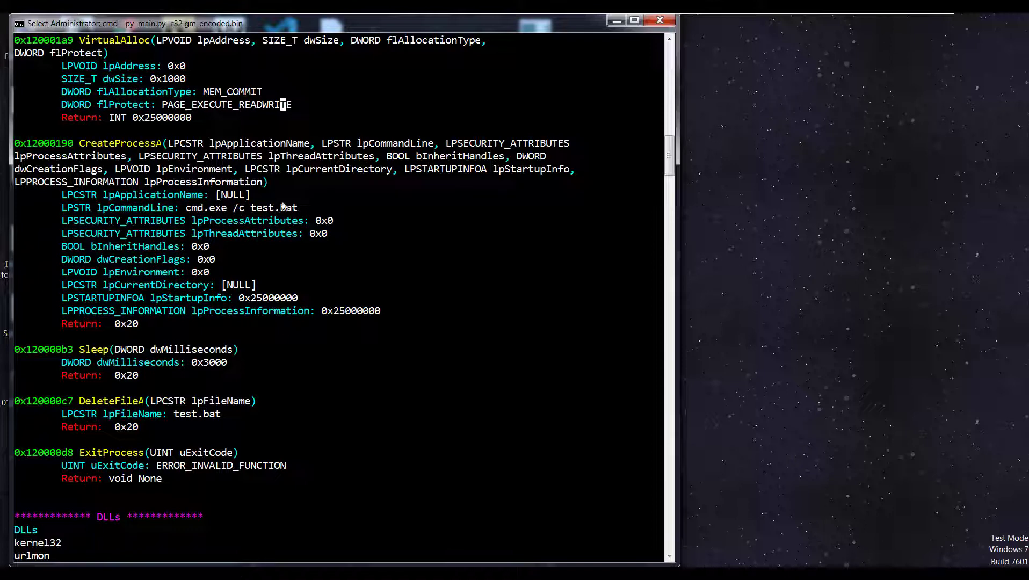
pyautogui.scroll(-6, 272, 208)
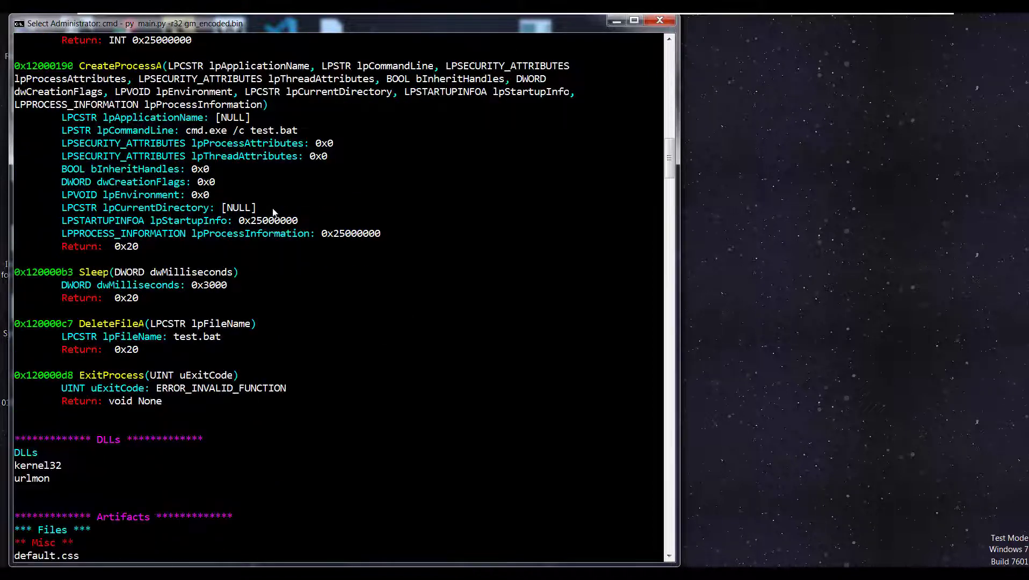
pyautogui.scroll(-2, 175, 269)
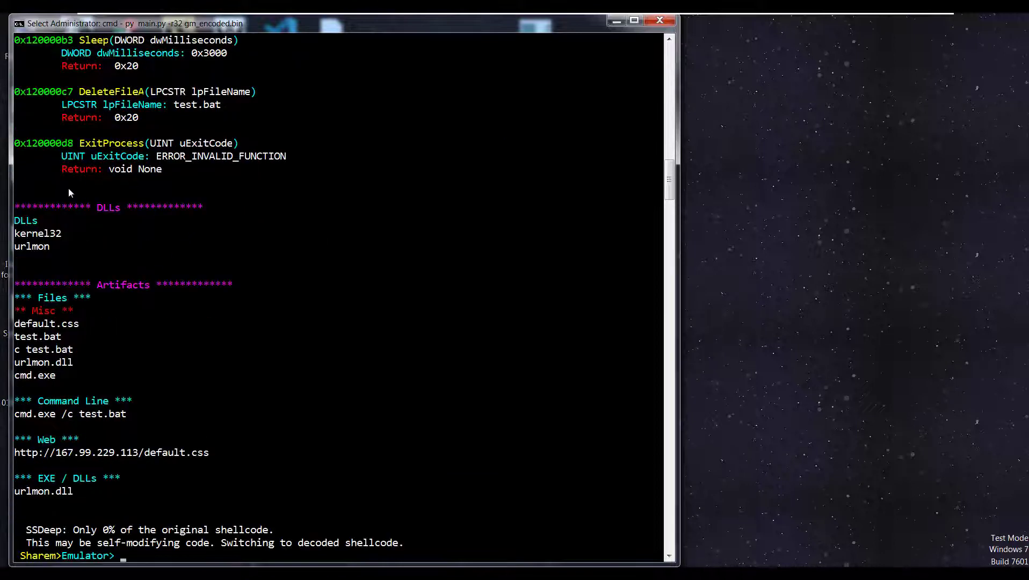
pyautogui.scroll(-2, 84, 277)
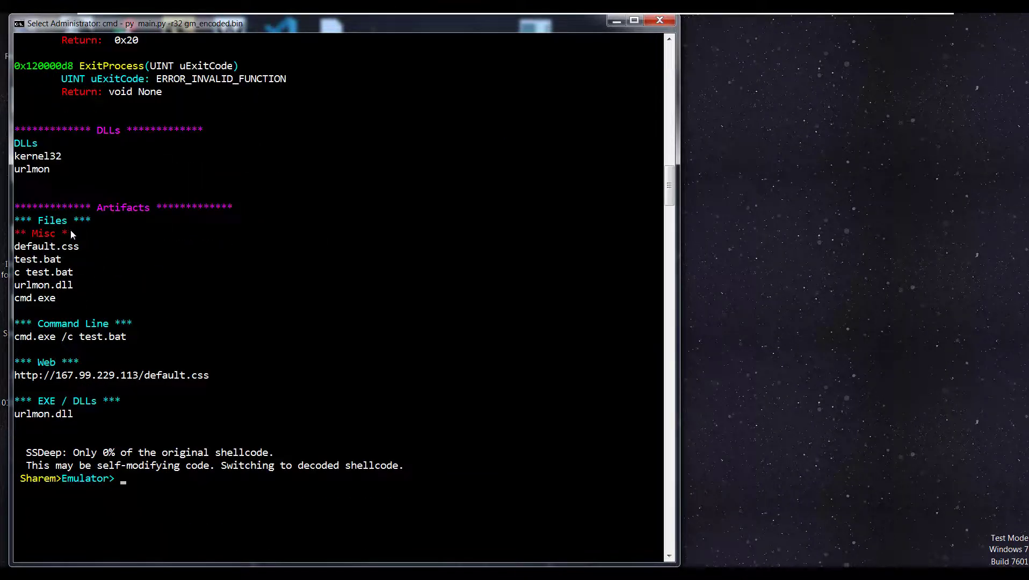
pyautogui.scroll(-2, 107, 270)
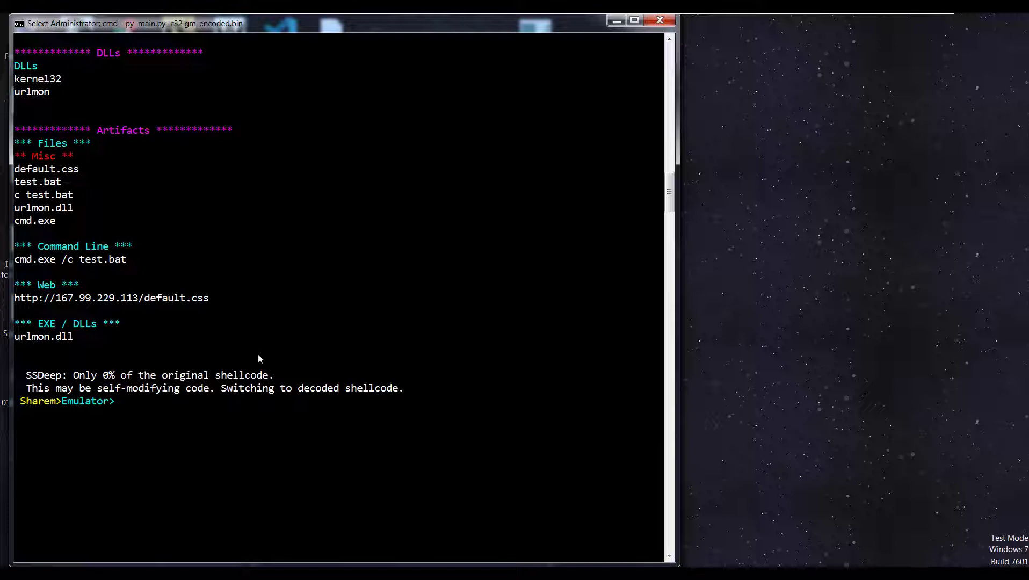
# Step: Leave the emulator and display SHAREM's main options
pyautogui.write('x')
pyautogui.press('Return')
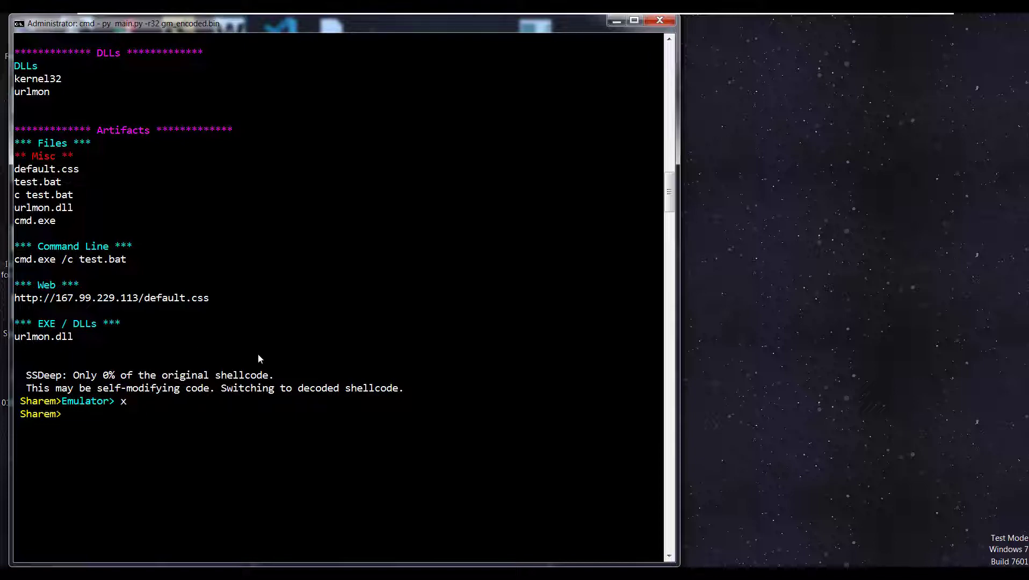
pyautogui.write('h')
pyautogui.press('Return')
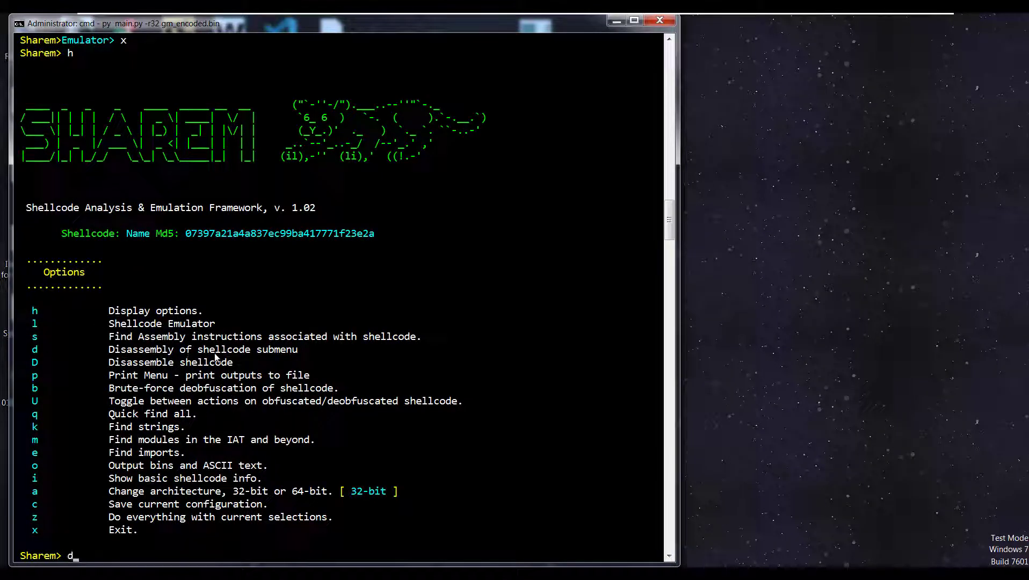
# Step: Check the options of the disassembly submenu, leave it, and display the main options again
pyautogui.press('Return')
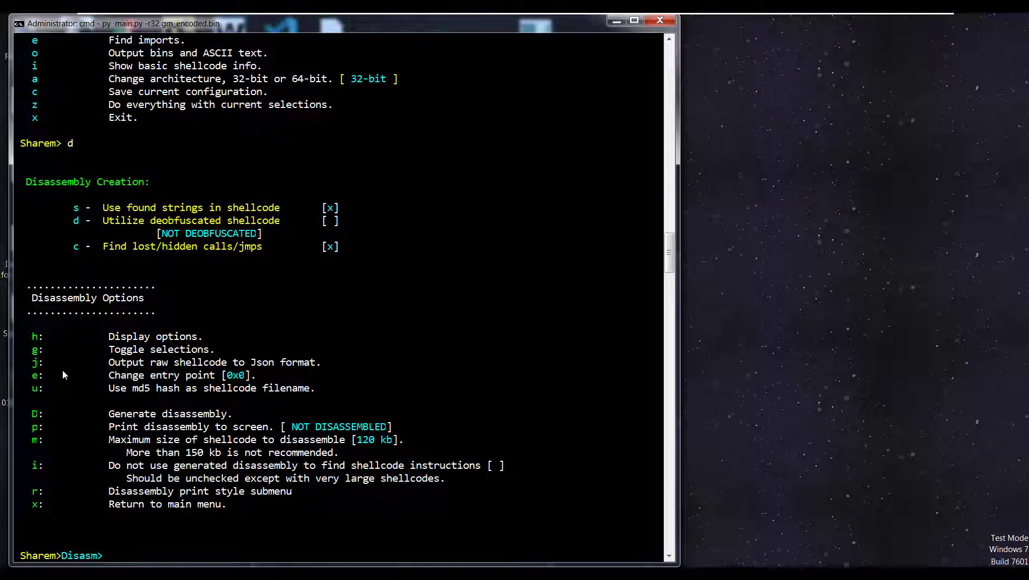
pyautogui.write('x')
pyautogui.press('Return')
pyautogui.write('h')
pyautogui.press('Return')
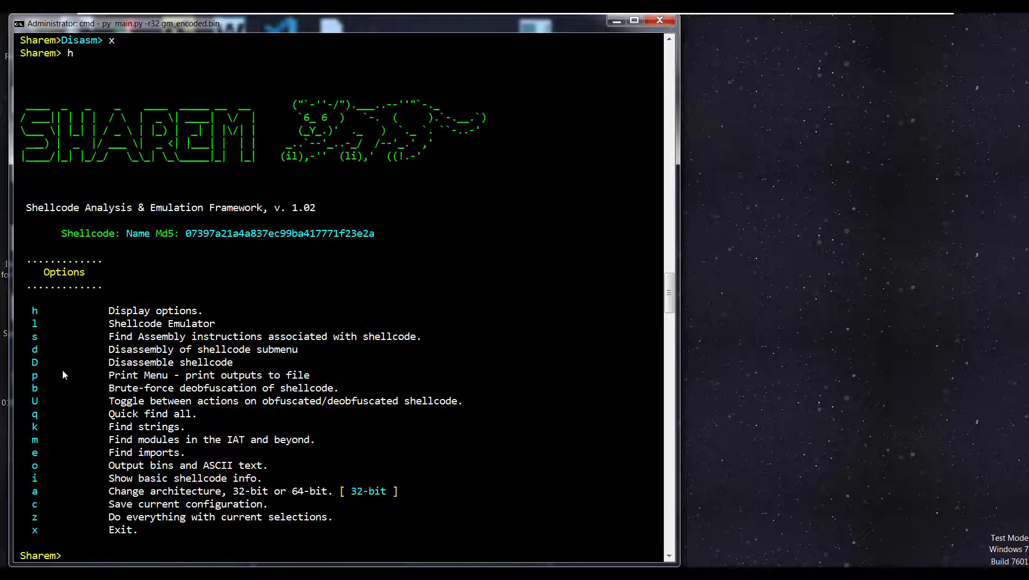
# Step: Disassemble the decoded shellcode and go back towards the start of the listing
pyautogui.write('D')
pyautogui.press('Return')
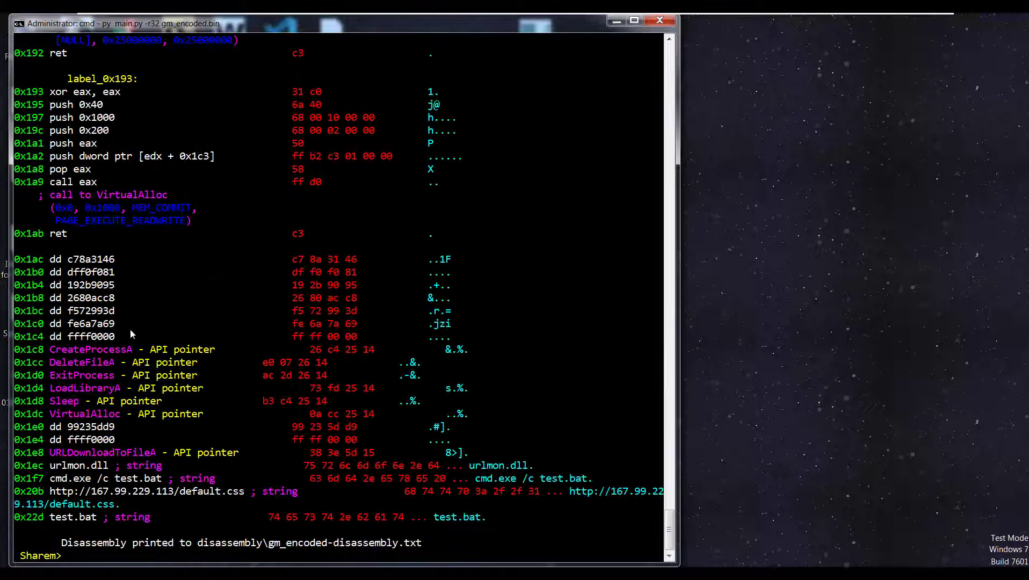
pyautogui.scroll(12, 224, 249)
pyautogui.scroll(20, 224, 248)
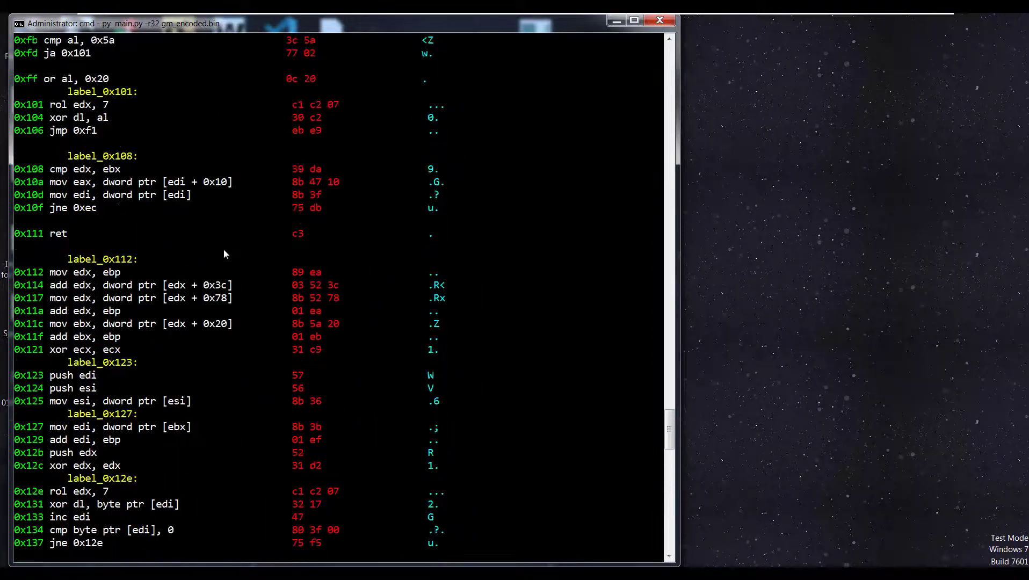
pyautogui.scroll(20, 224, 249)
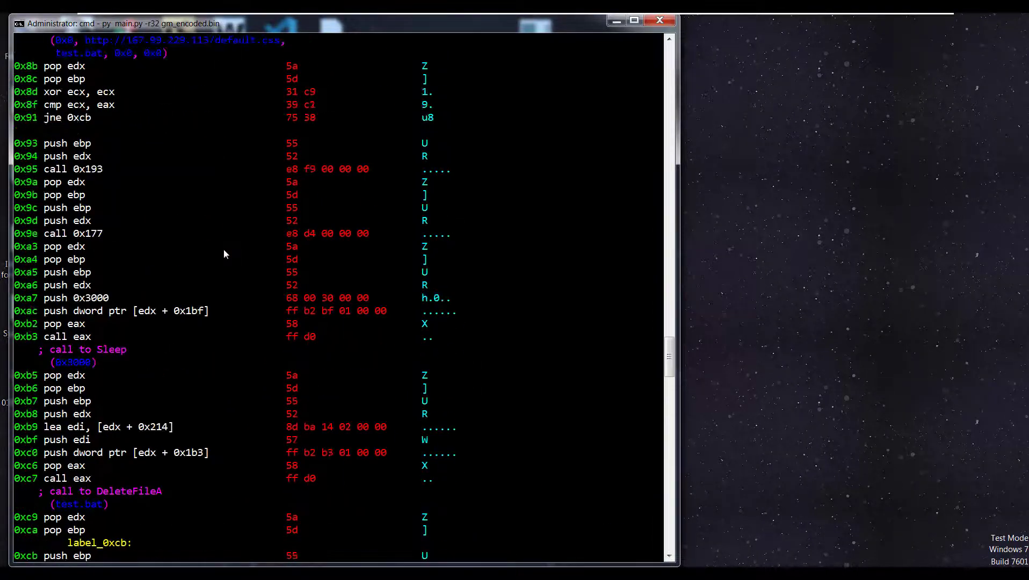
pyautogui.scroll(18, 224, 249)
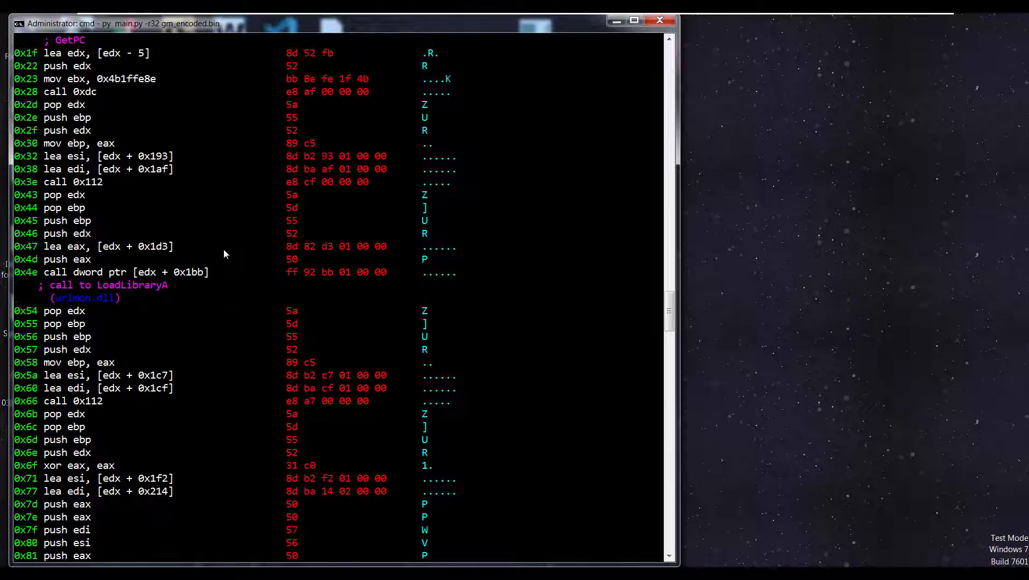
# Step: Examine the decoder stub at the start of the disassembly, from the entry point to the stub-end comment
pyautogui.scroll(-3, 224, 254)
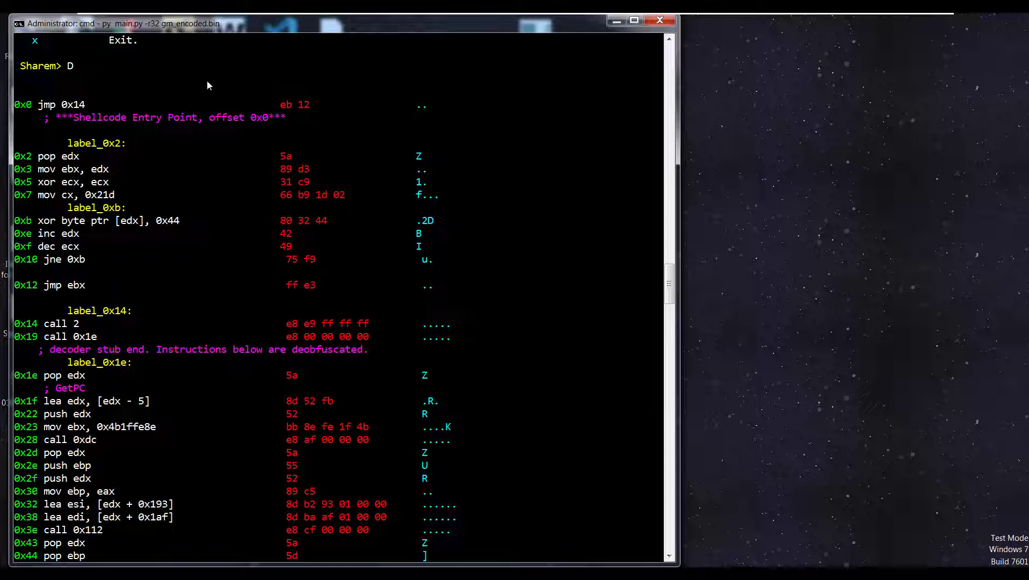
pyautogui.scroll(-1, 285, 81)
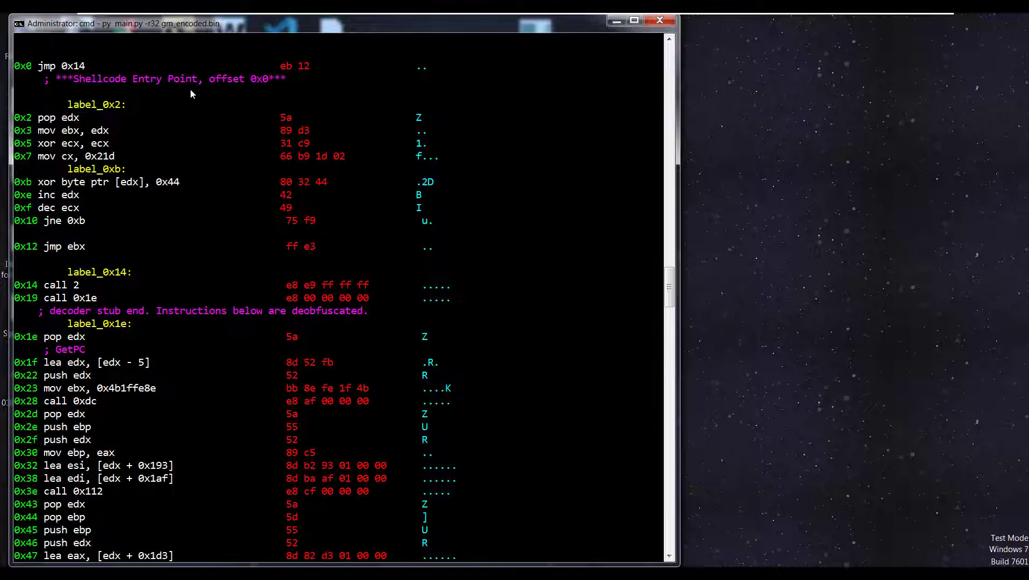
pyautogui.scroll(-1, 245, 114)
pyautogui.scroll(-3, 245, 115)
pyautogui.scroll(3, 245, 115)
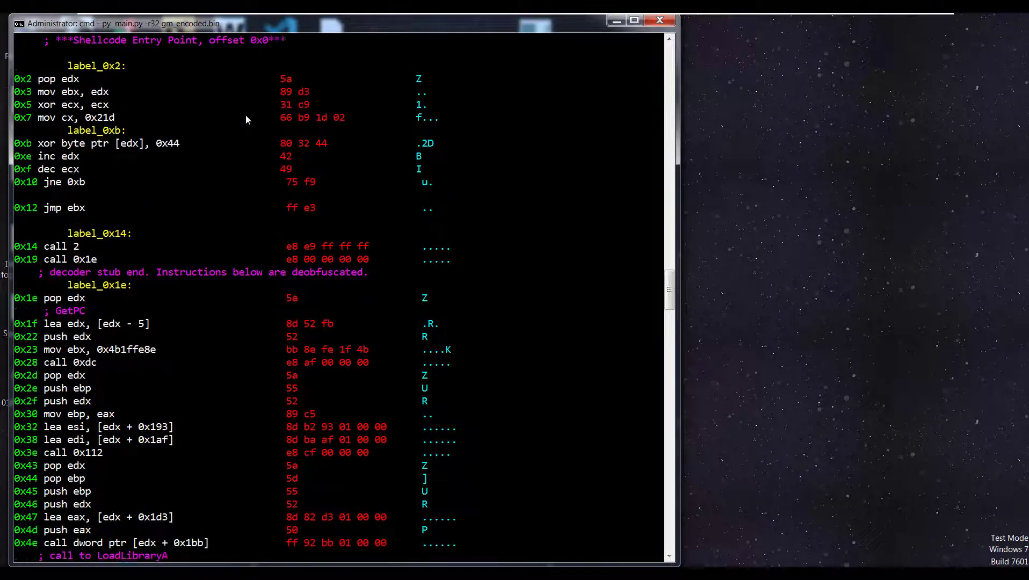
pyautogui.scroll(2, 95, 111)
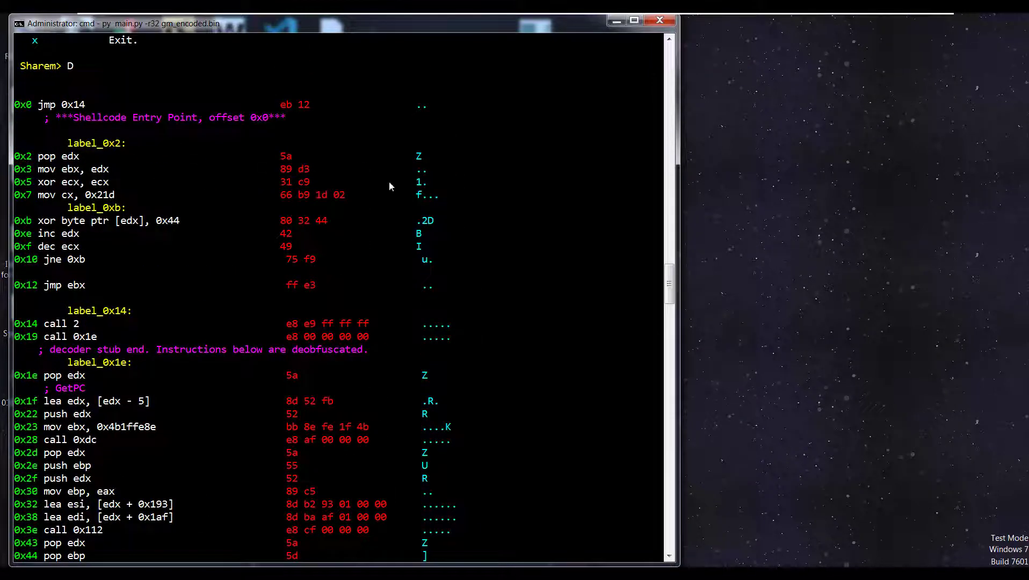
pyautogui.scroll(-4, 355, 129)
pyautogui.scroll(4, 354, 130)
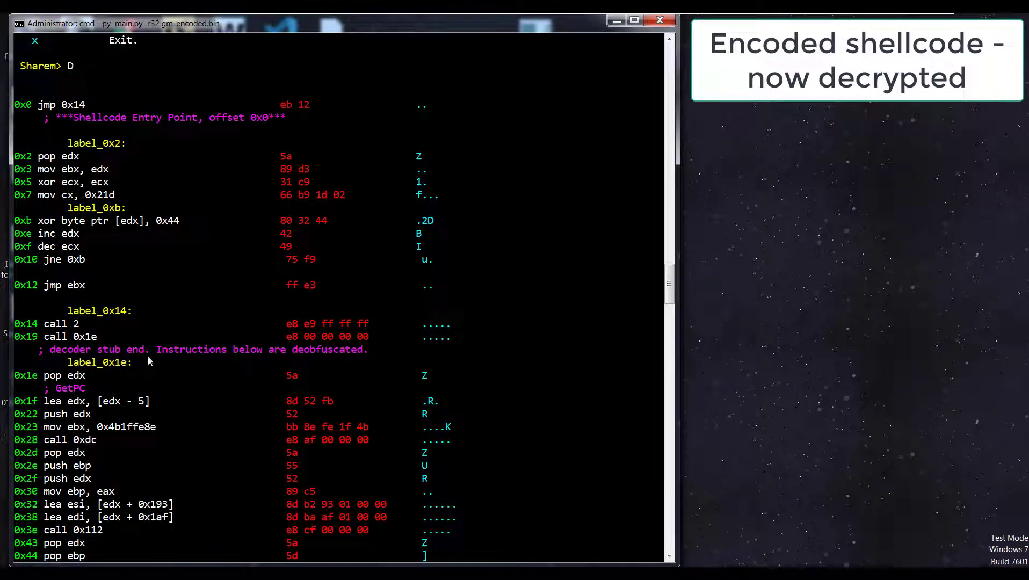
# Step: Examine the deobfuscated instructions and their annotated API calls, from LoadLibraryA and URLDownloadToFileA to DeleteFileA and ExitProcess
pyautogui.scroll(-4, 87, 197)
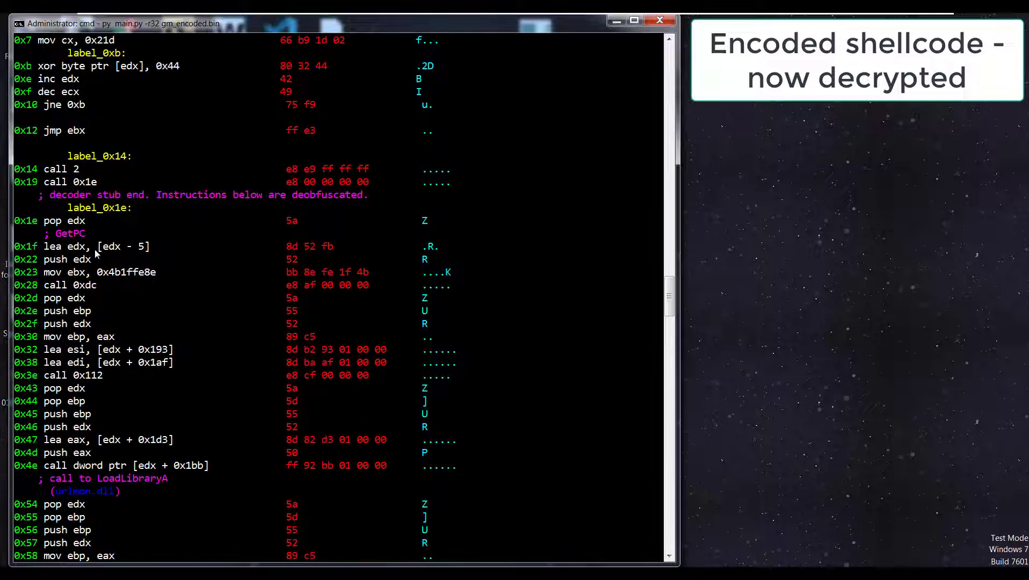
pyautogui.scroll(-3, 96, 242)
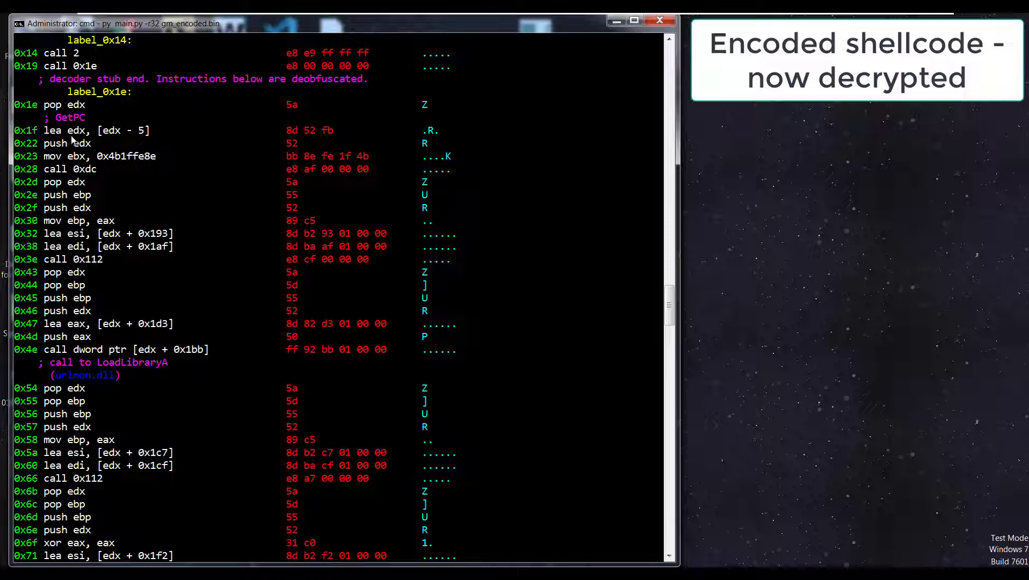
pyautogui.scroll(-4, 88, 159)
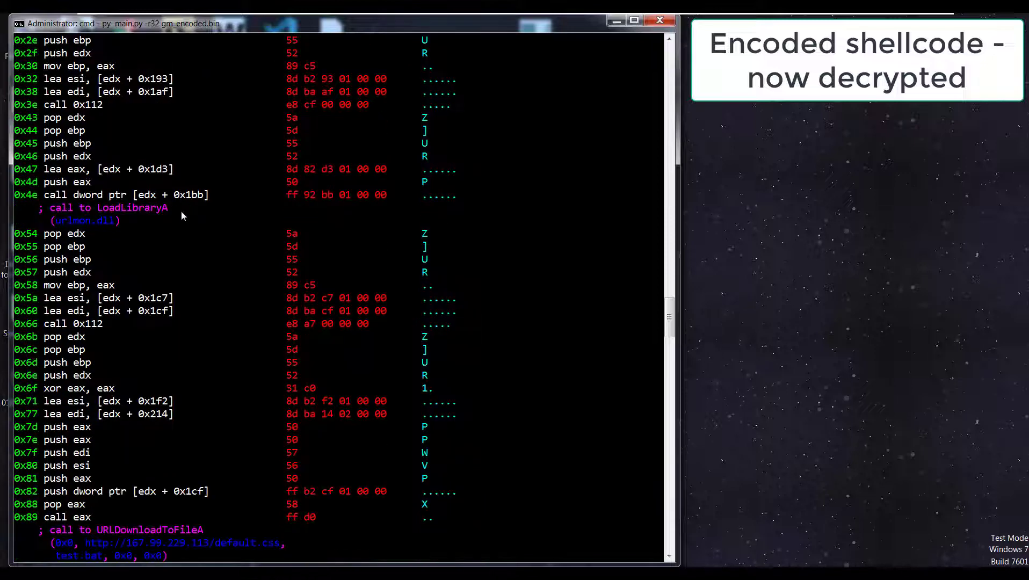
pyautogui.scroll(-1, 176, 194)
pyautogui.scroll(-1, 133, 187)
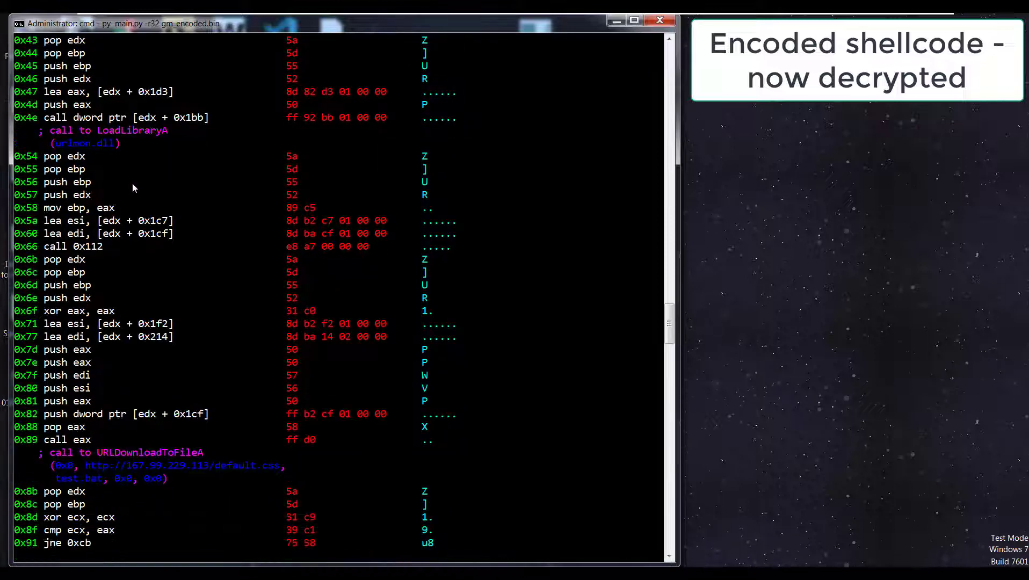
pyautogui.scroll(-2, 142, 148)
pyautogui.scroll(1, 161, 146)
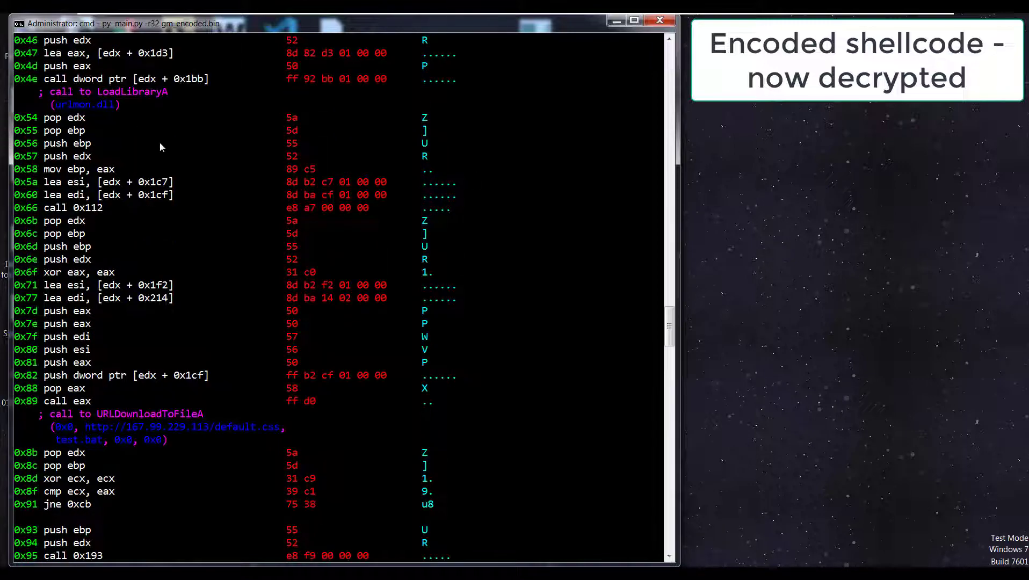
pyautogui.scroll(-4, 158, 112)
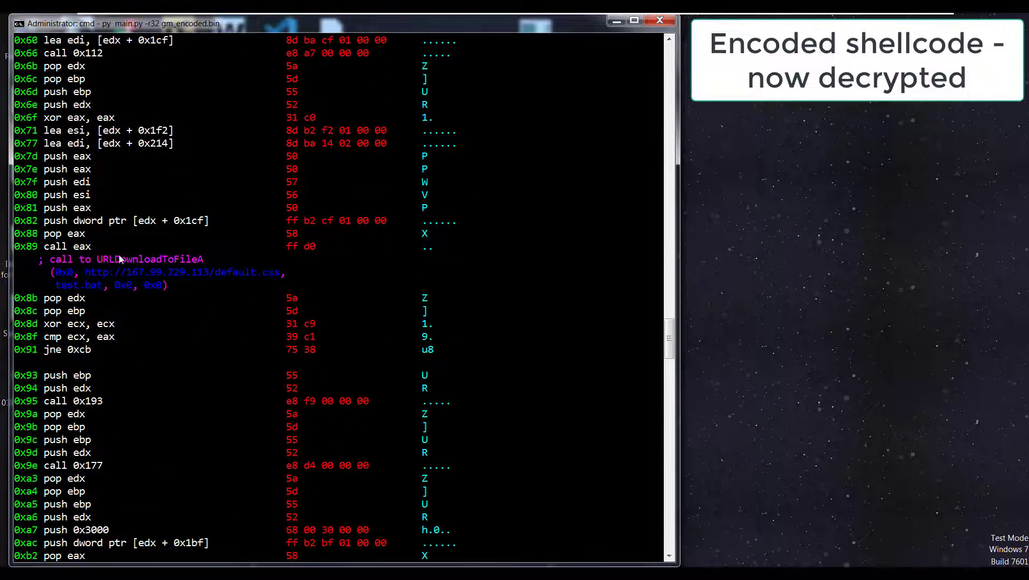
pyautogui.scroll(-13, 236, 287)
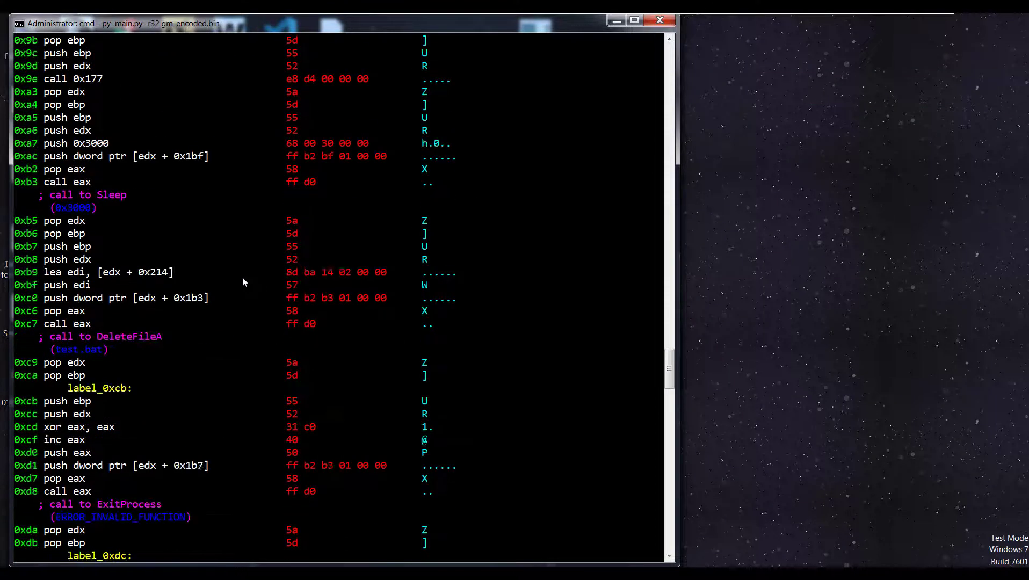
# Step: Examine the rest of the disassembly, from the ExitProcess call through the PEB walk and hashing loop to CreateProcessA, VirtualAlloc, API pointers and strings
pyautogui.scroll(1, 191, 256)
pyautogui.scroll(-3, 146, 271)
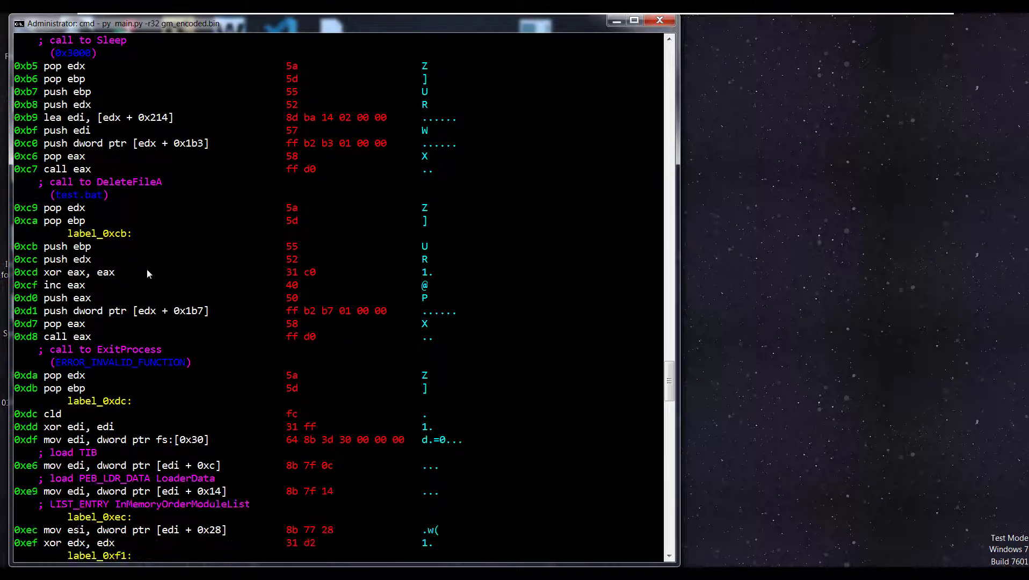
pyautogui.scroll(-5, 197, 310)
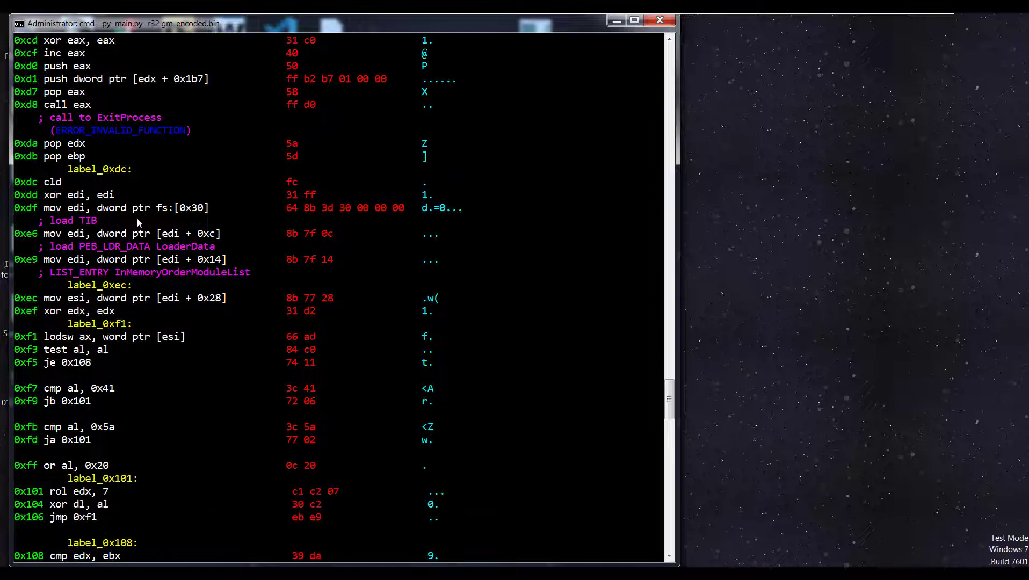
pyautogui.scroll(-18, 136, 218)
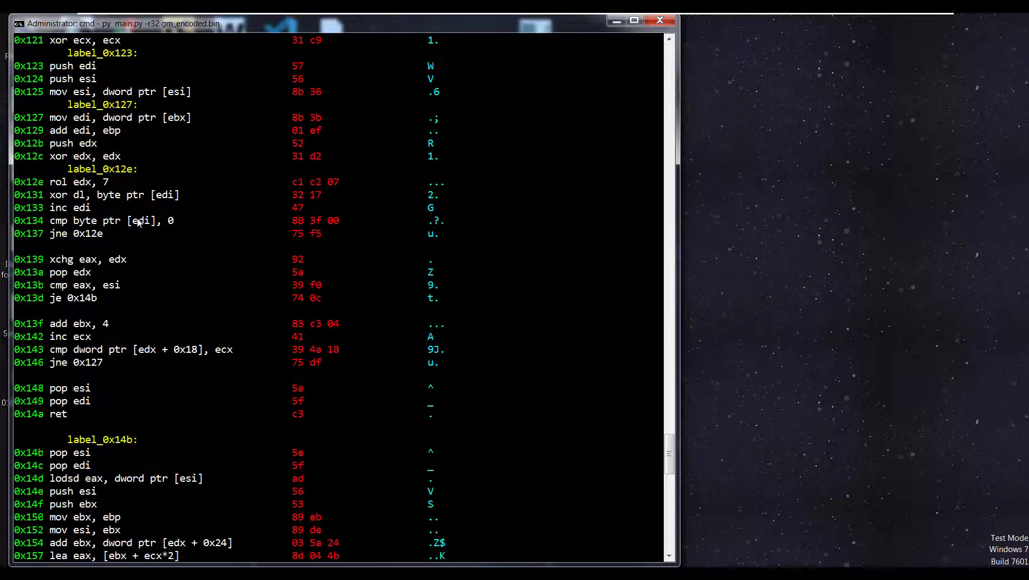
pyautogui.scroll(-19, 137, 221)
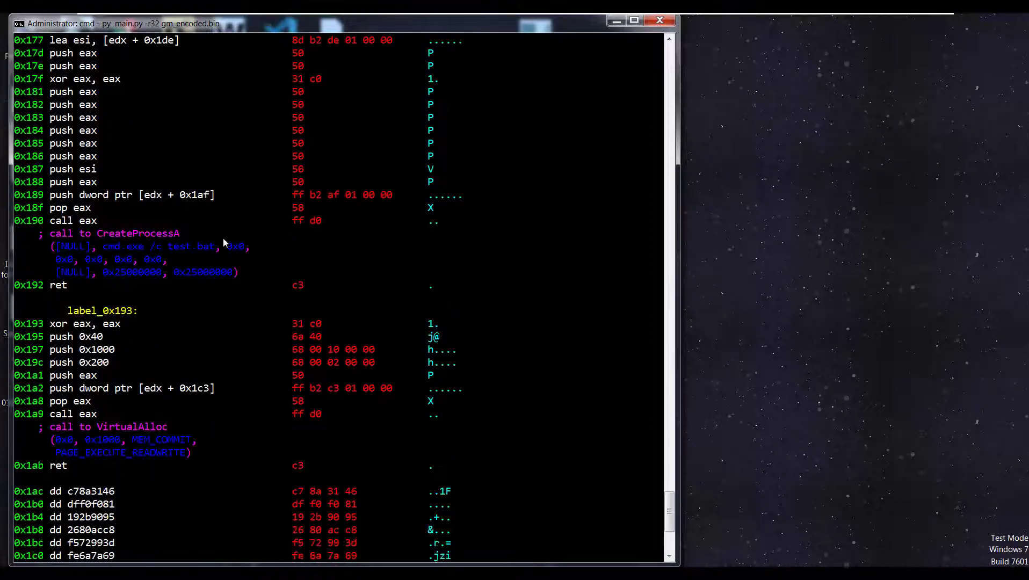
pyautogui.scroll(-6, 222, 238)
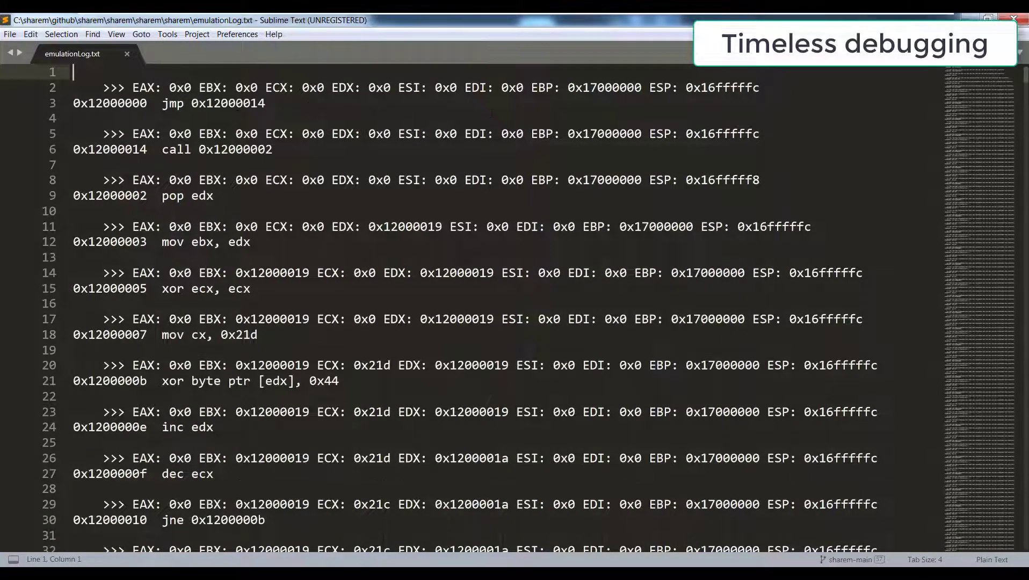
# Step: Examine the register values logged per instruction in emulationLog.txt, going deep into the log to the xor dl, byte ptr [edi] entry, and enlarge the text
pyautogui.scroll(-17, 1024, 86)
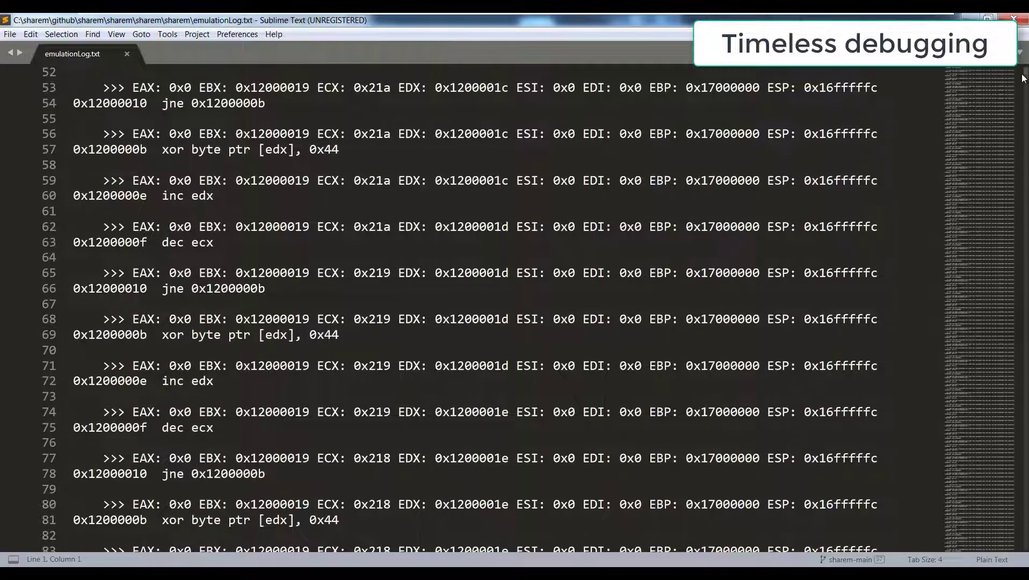
pyautogui.moveTo(1027, 79); pyautogui.dragTo(1015, 467)
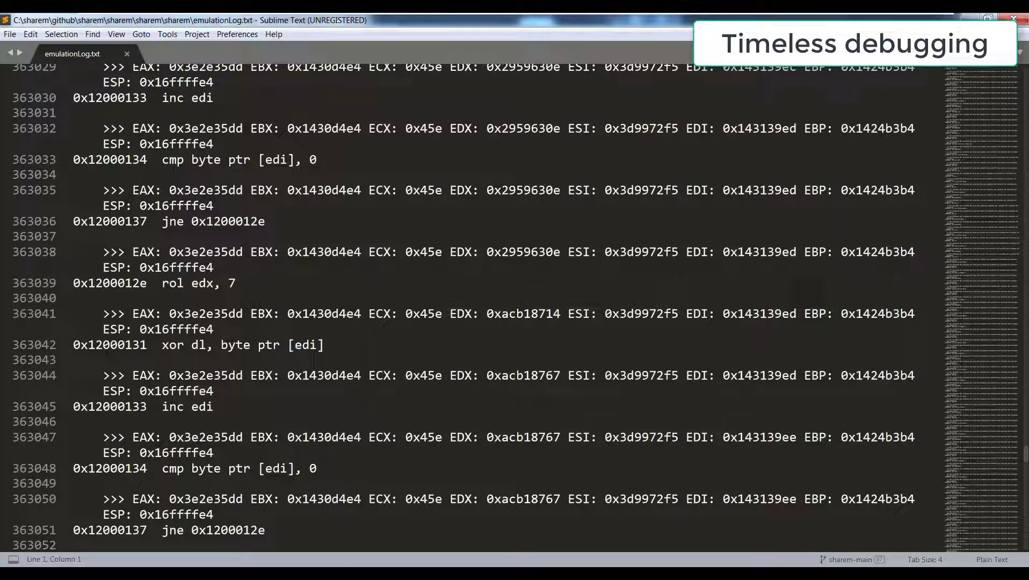
pyautogui.moveTo(161, 344); pyautogui.dragTo(328, 345)
pyautogui.click(127, 314)
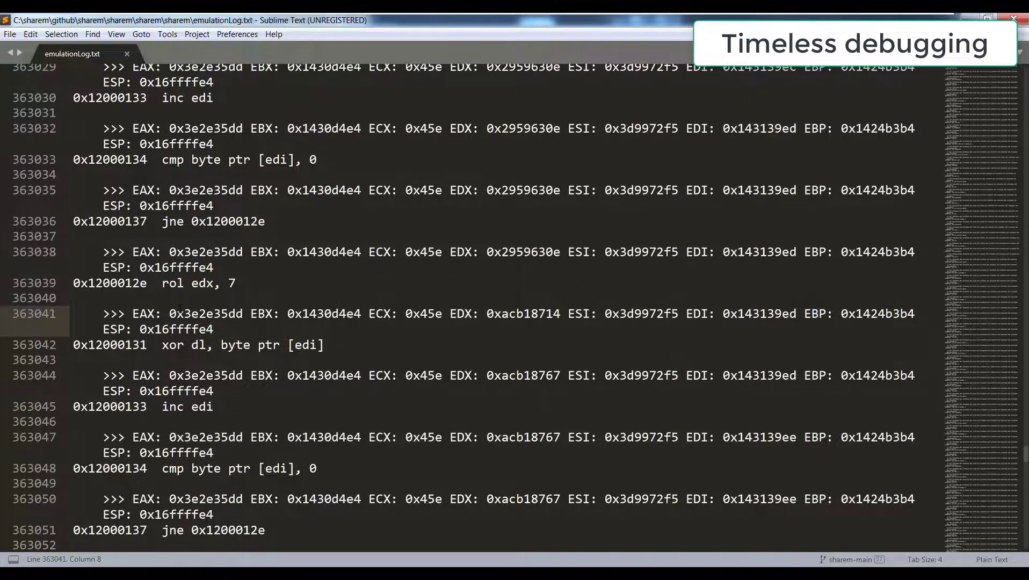
pyautogui.hotkey('ctrl', '-')
pyautogui.hotkey('ctrl', '-')
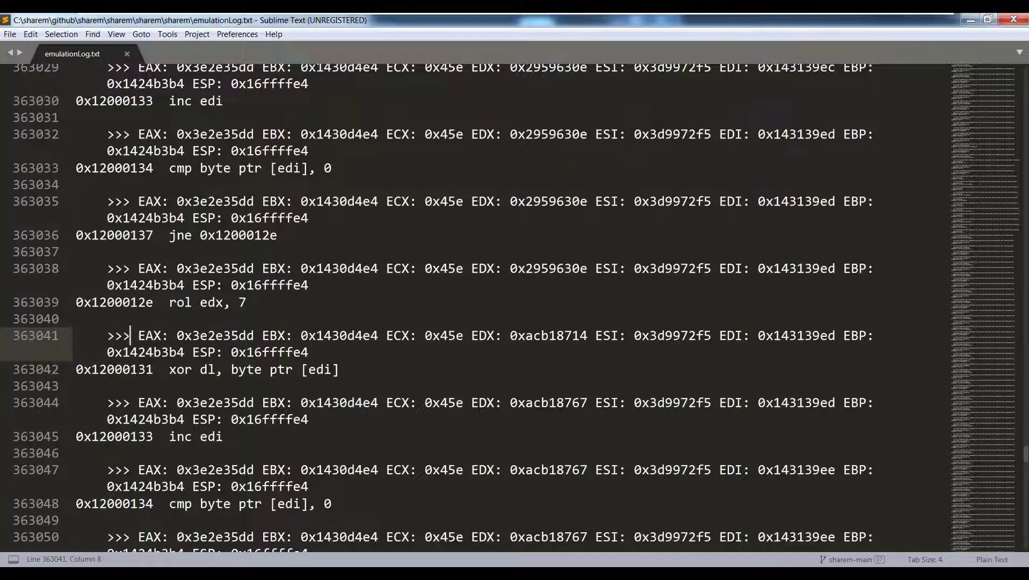
# Step: Switch to the SHAREM console and highlight the xor dl, byte ptr [edi] instruction at 0x131 in the disassembly
pyautogui.hotkey('alt', 'Tab')
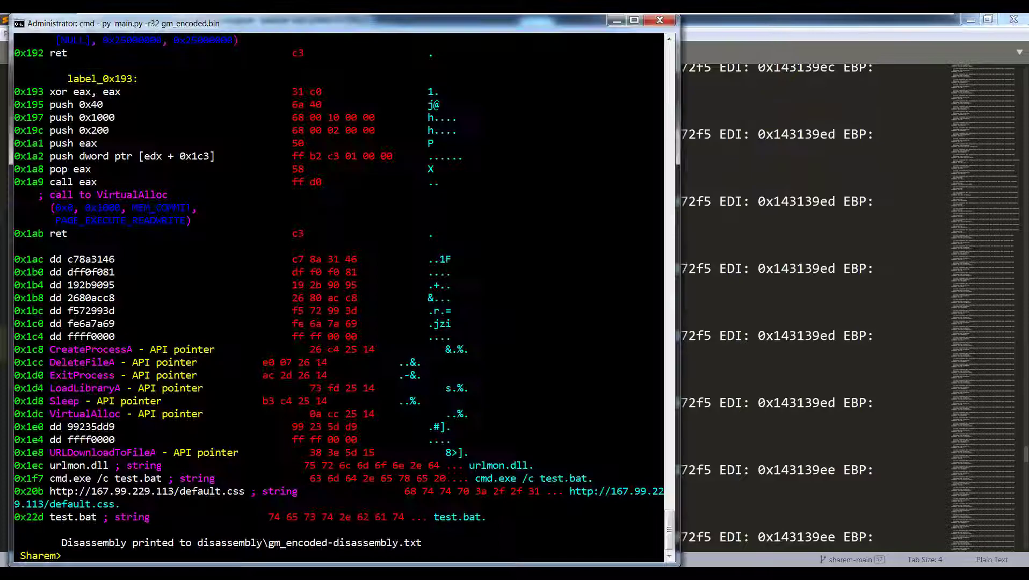
pyautogui.scroll(13, 164, 337)
pyautogui.scroll(20, 163, 328)
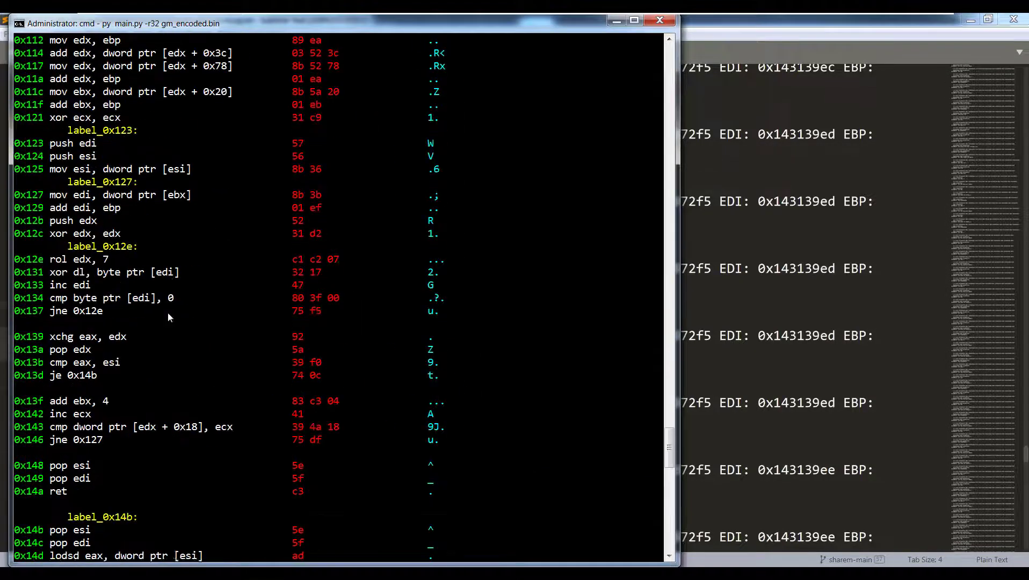
pyautogui.scroll(-20, 168, 314)
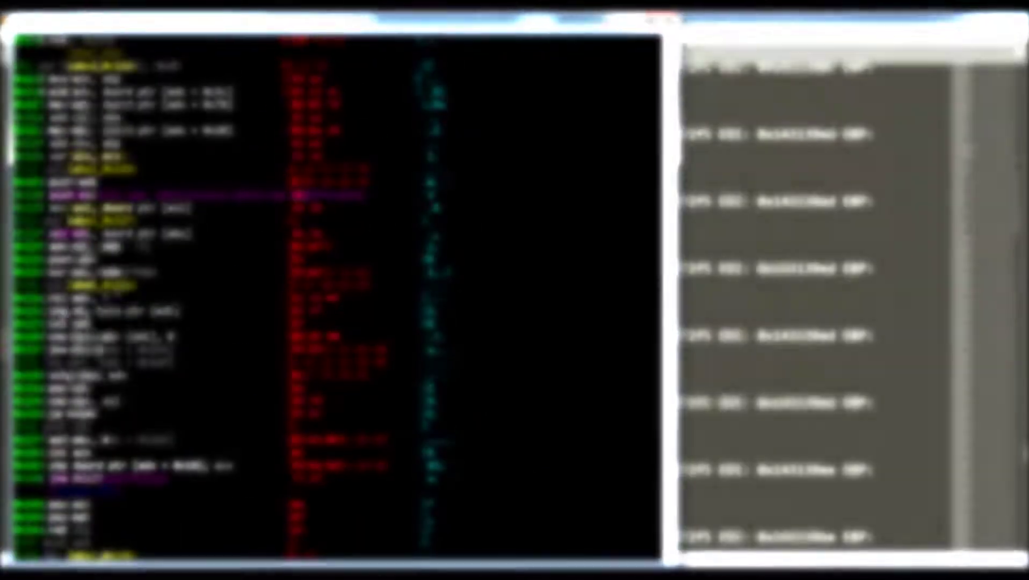
pyautogui.moveTo(56, 310); pyautogui.dragTo(139, 316)
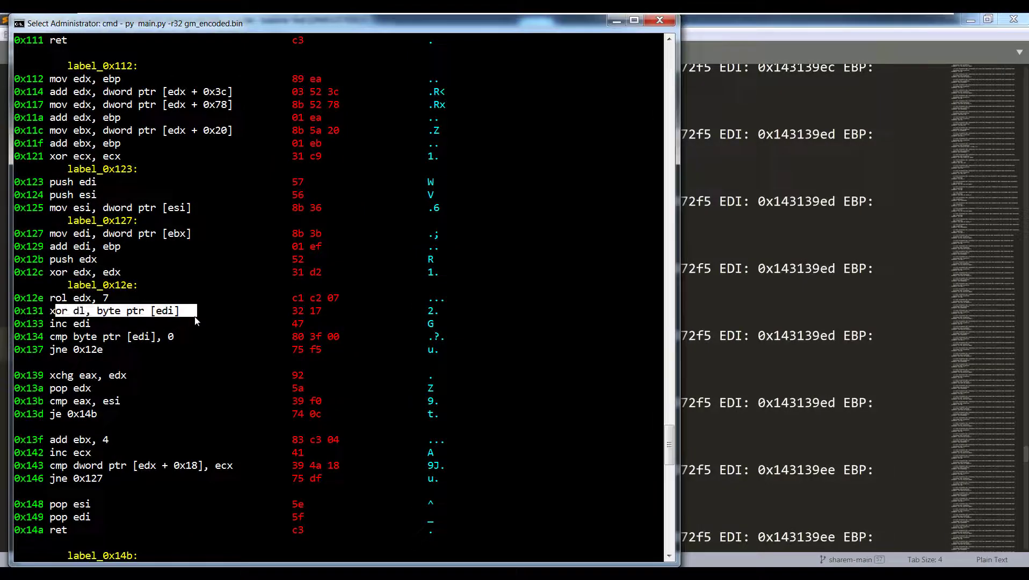
# Step: Return to emulationLog.txt in Sublime Text and search it for the instruction rol edx, 7
pyautogui.click(734, 335)
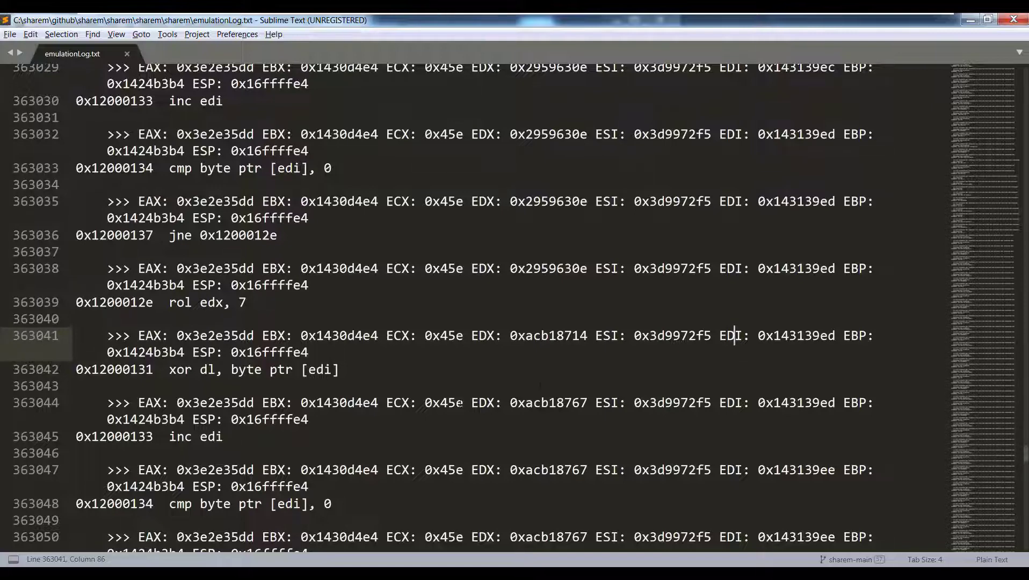
pyautogui.click(243, 333)
pyautogui.scroll(-2, 243, 334)
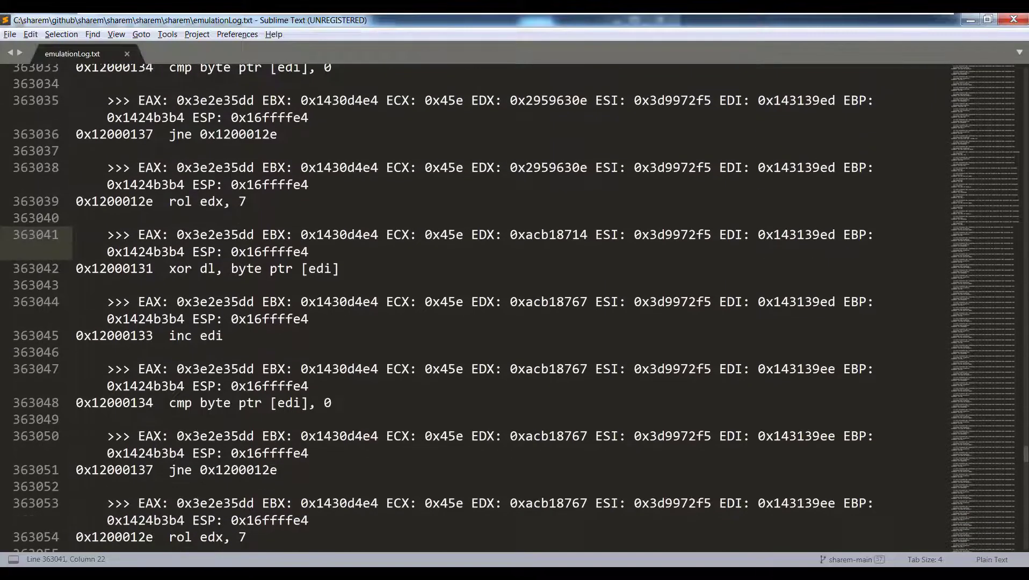
pyautogui.moveTo(246, 201); pyautogui.dragTo(170, 202)
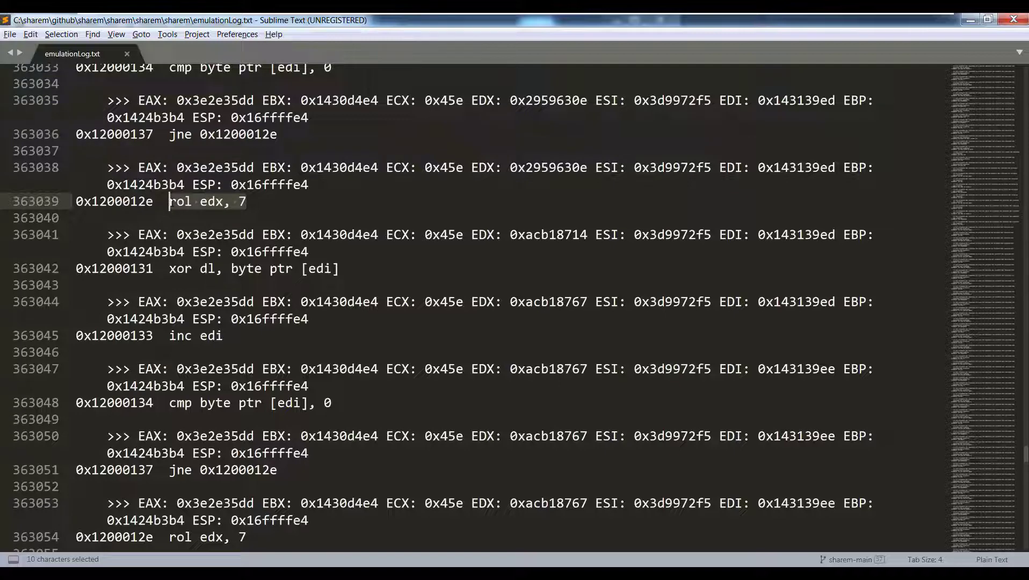
pyautogui.hotkey('ctrl', 'f')
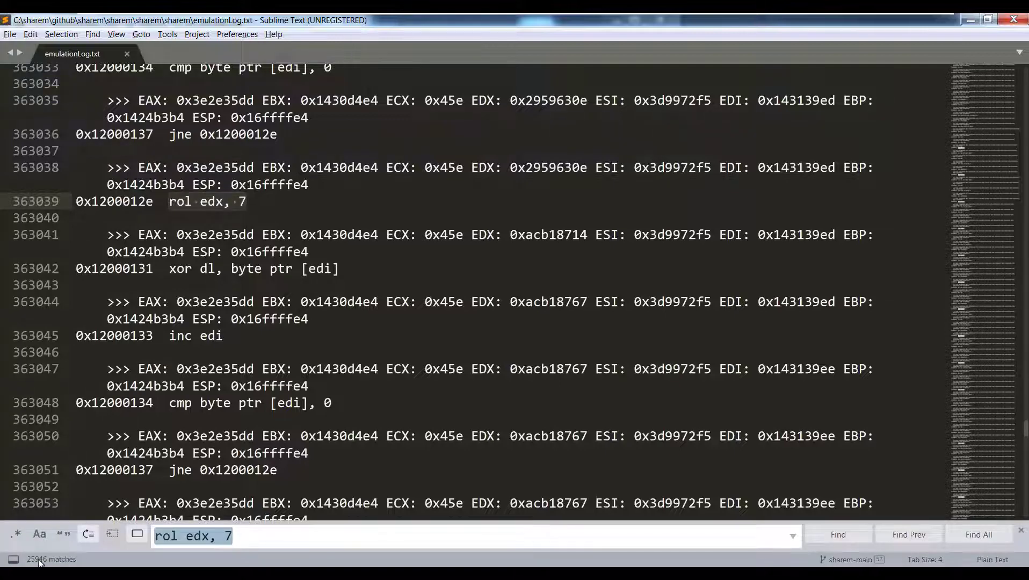
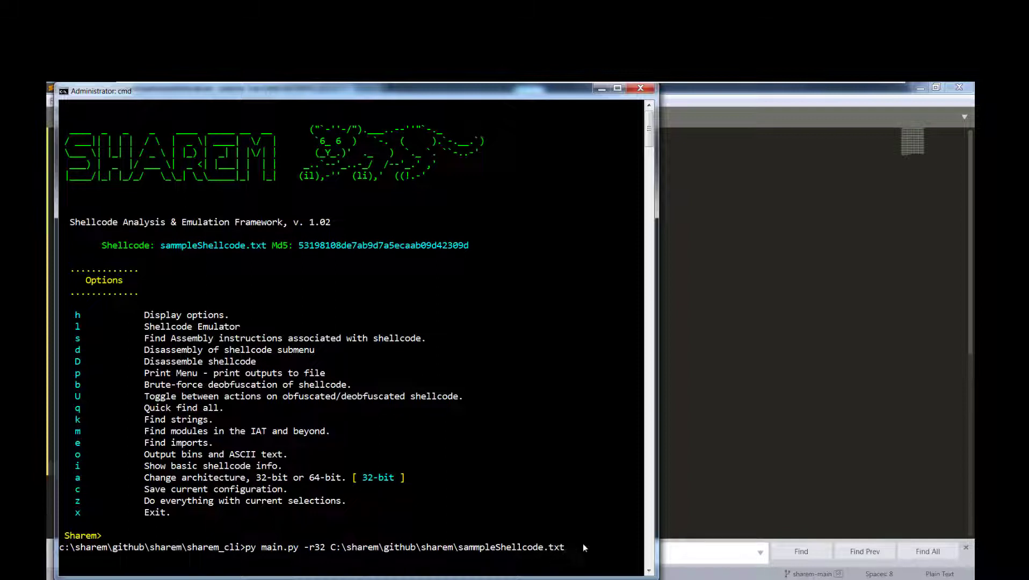
# Step: Load the text shellcode into SHAREM as 32-bit with py main.py -r32 C:\sharem\github\sharem\sammpleShellcode.txt
pyautogui.write('\\')
pyautogui.press('BackSpace')
pyautogui.press('Return')
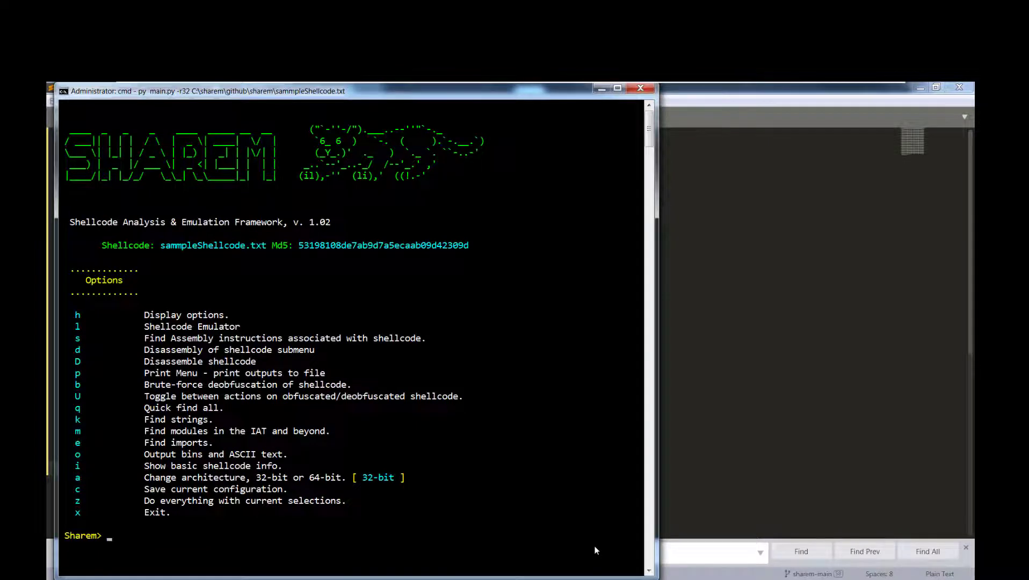
# Step: Emulate the loaded shellcode in the Shellcode Emulator with its current settings and bring the logged API calls into view
pyautogui.write('l')
pyautogui.press('Return')
pyautogui.write('z')
pyautogui.press('Return')
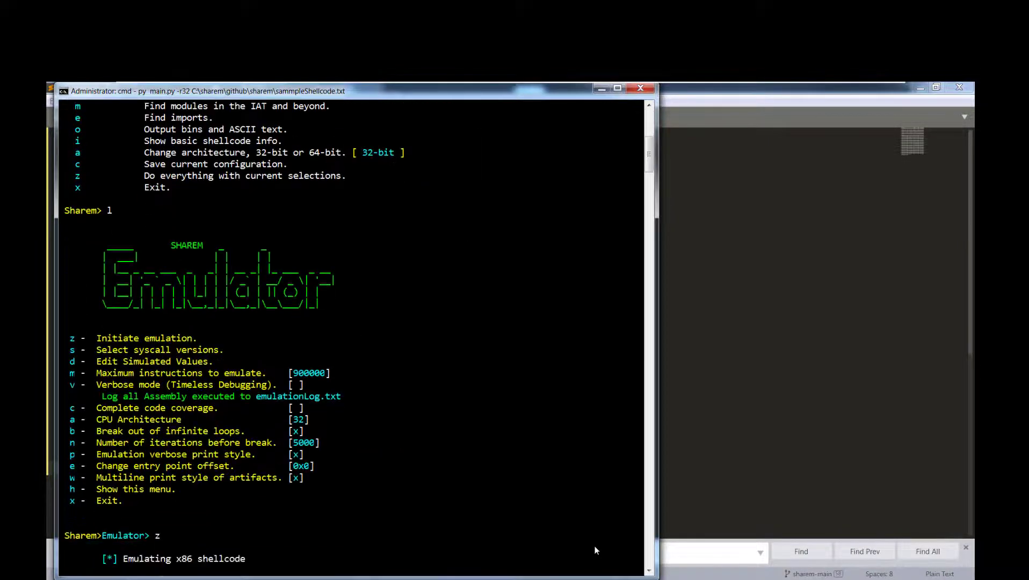
pyautogui.scroll(5, 444, 371)
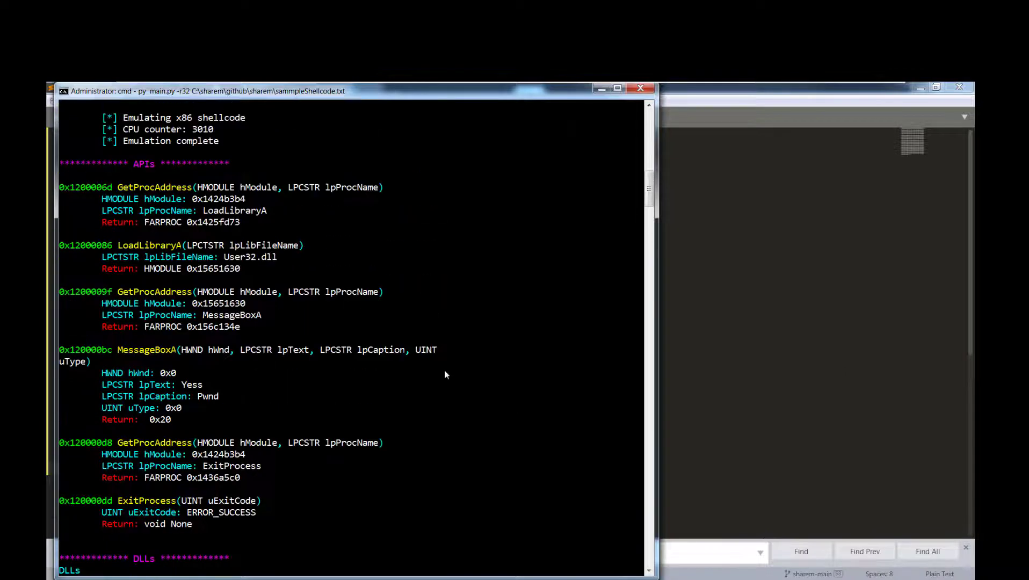